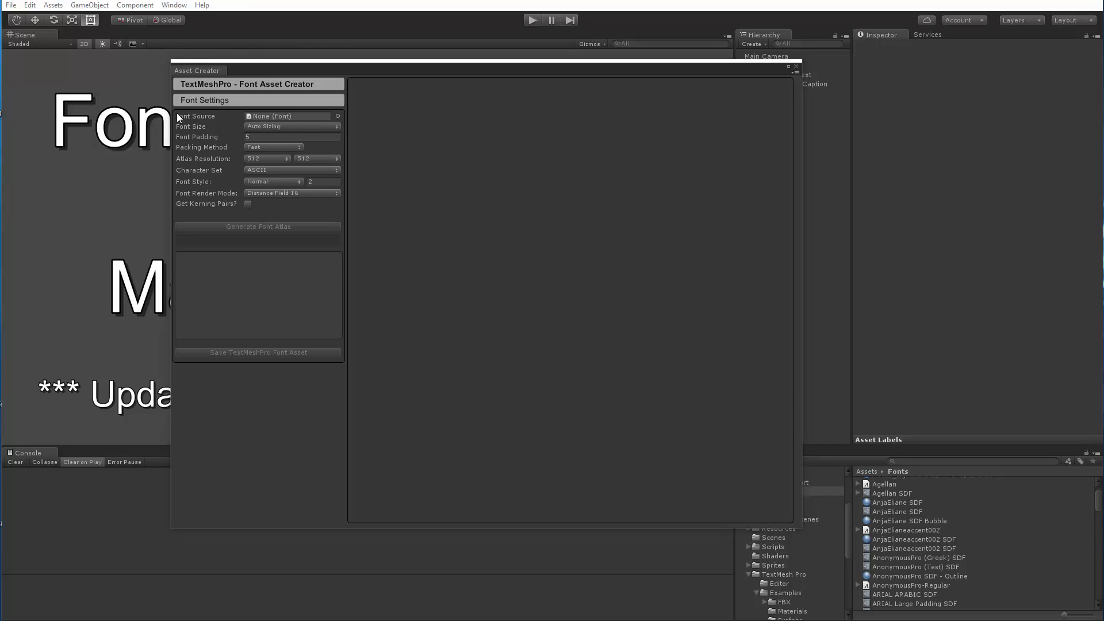
Set ARIAL as the font source and generate the font atlas
{"action": "left_click", "coordinate": [338, 115]}
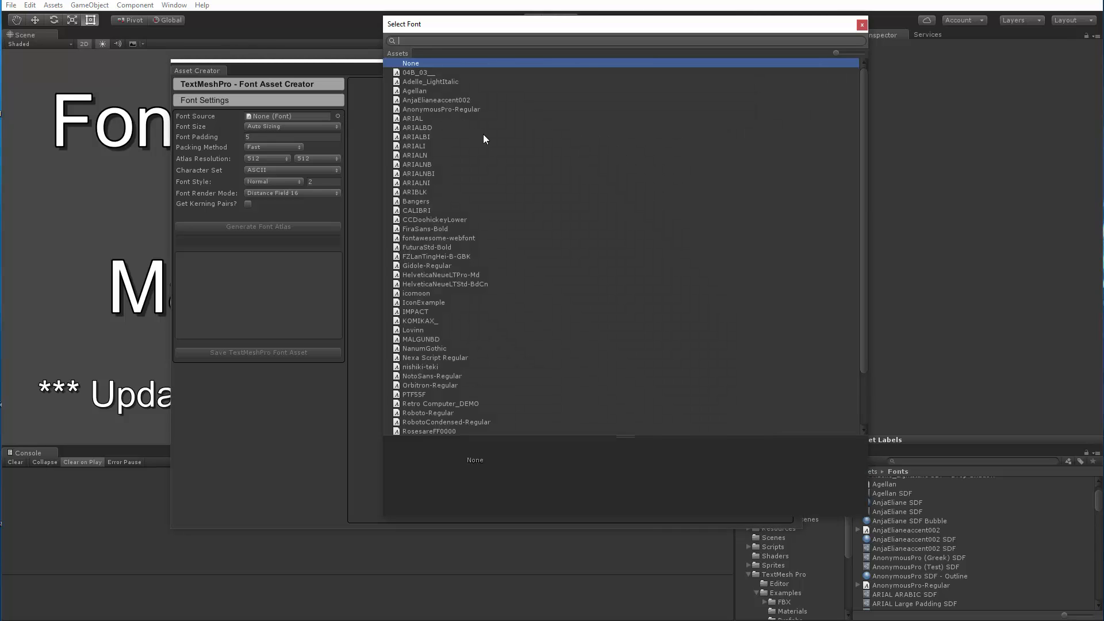
{"action": "left_click", "coordinate": [410, 119]}
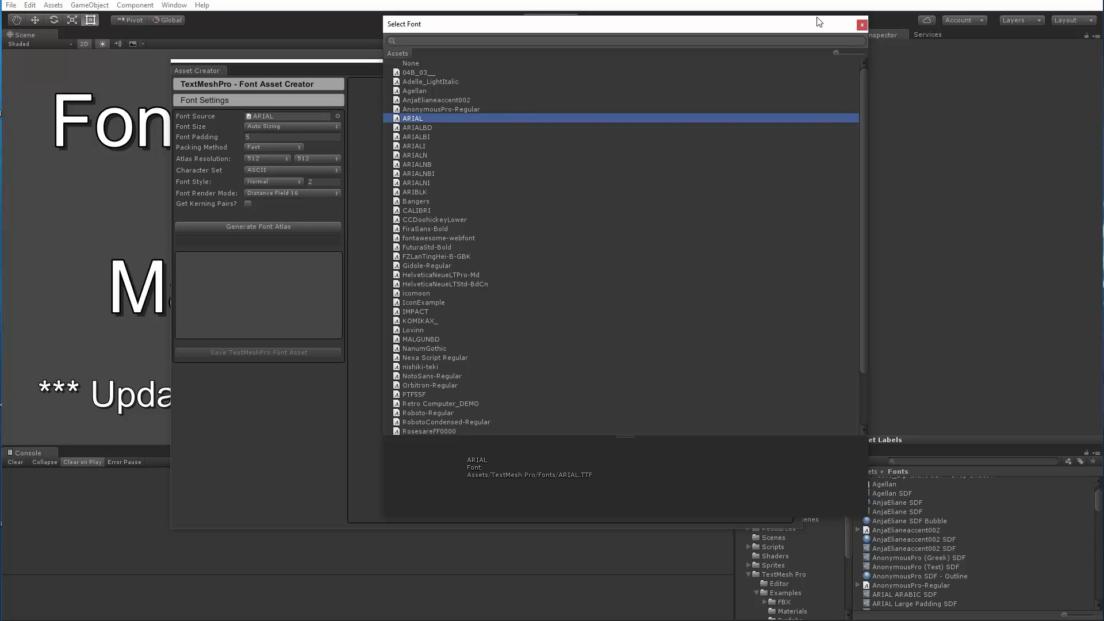
{"action": "left_click", "coordinate": [864, 22]}
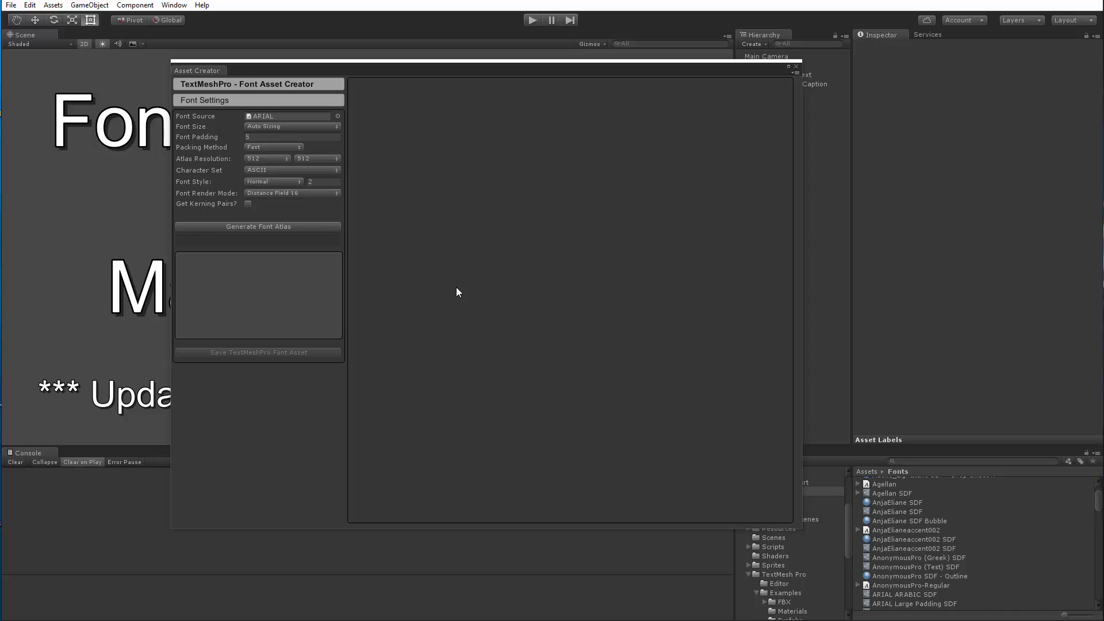
{"action": "left_click", "coordinate": [237, 228]}
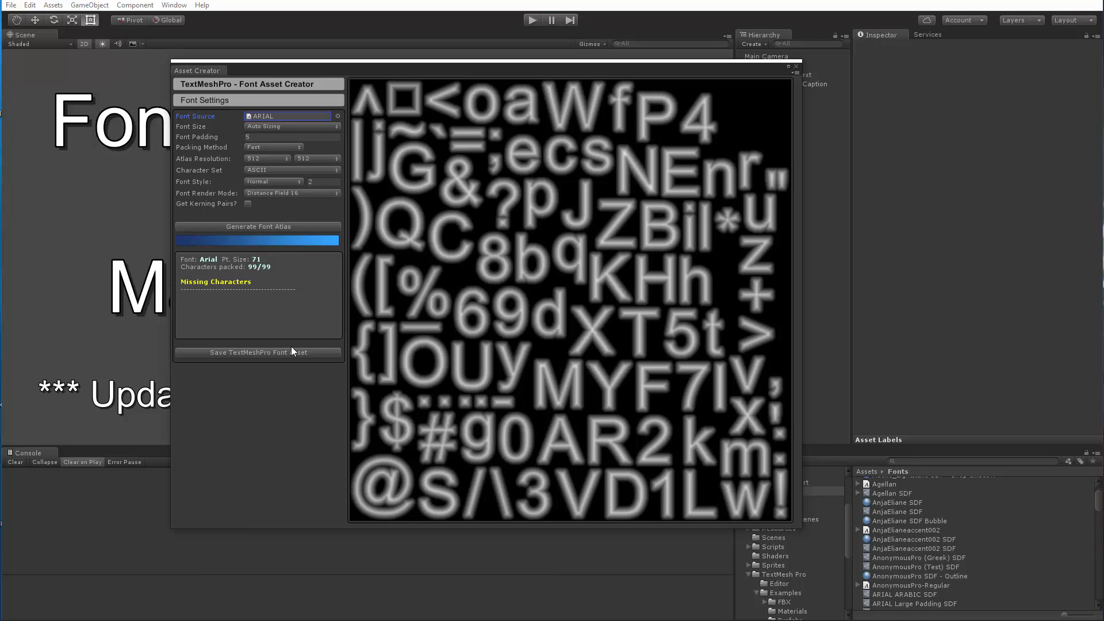
Try the Custom Size option for the font size and return to Auto Sizing
{"action": "left_click", "coordinate": [292, 127]}
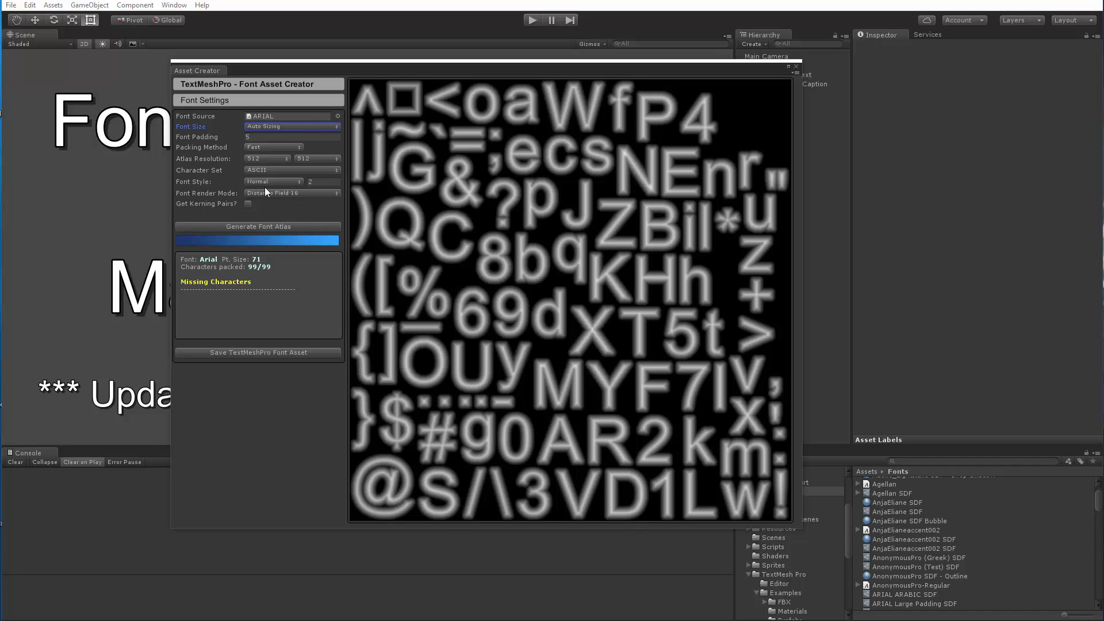
{"action": "left_click", "coordinate": [326, 127]}
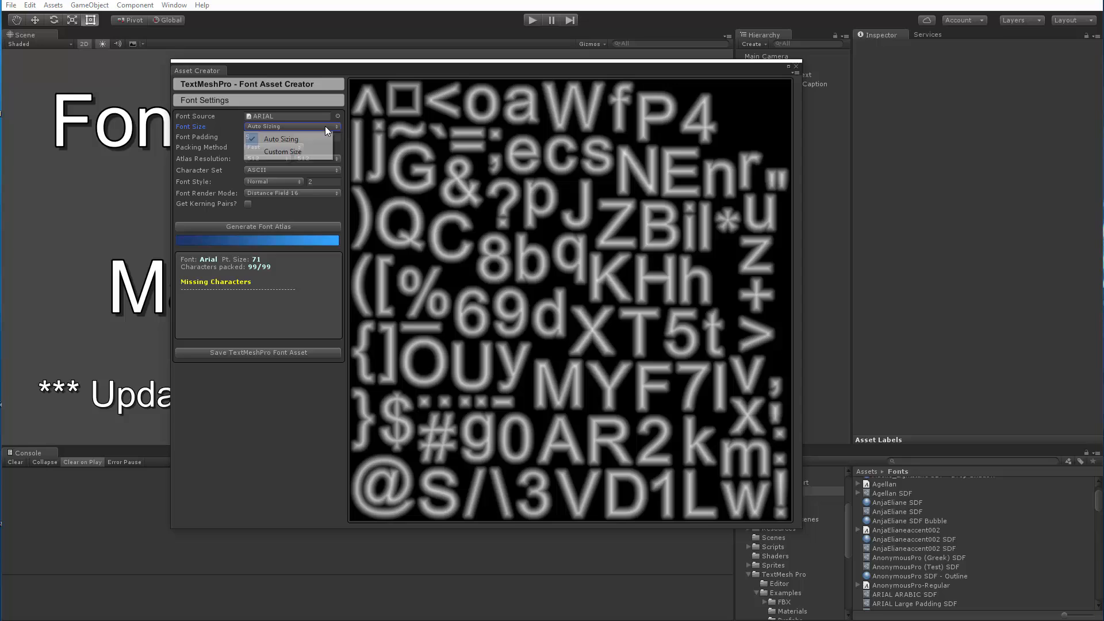
{"action": "left_click", "coordinate": [282, 154]}
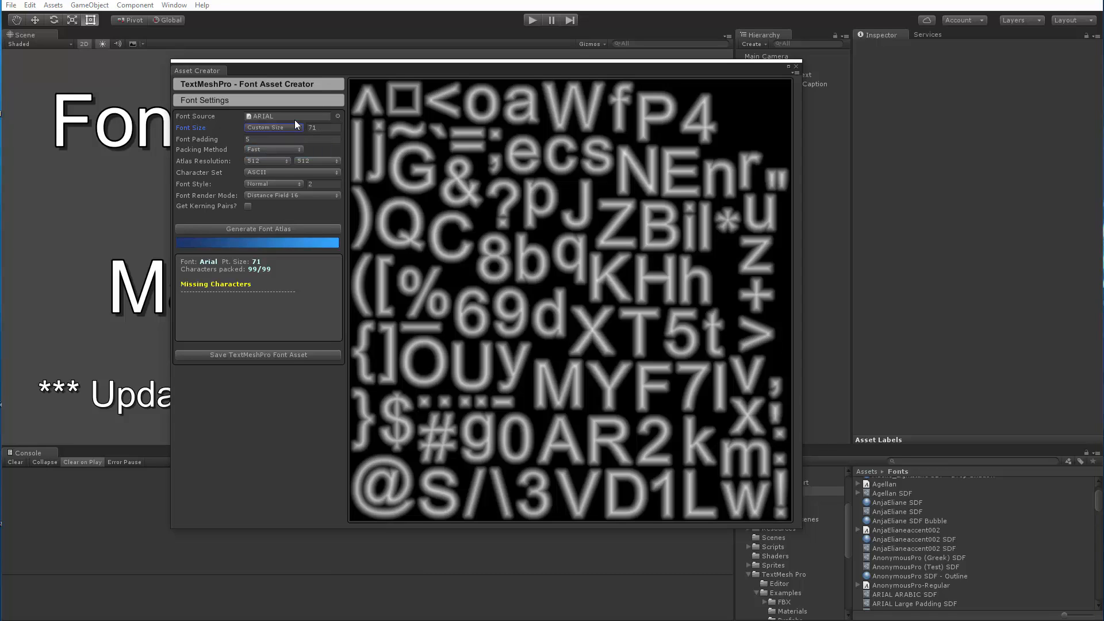
{"action": "left_click", "coordinate": [259, 126]}
{"action": "left_click", "coordinate": [277, 143]}
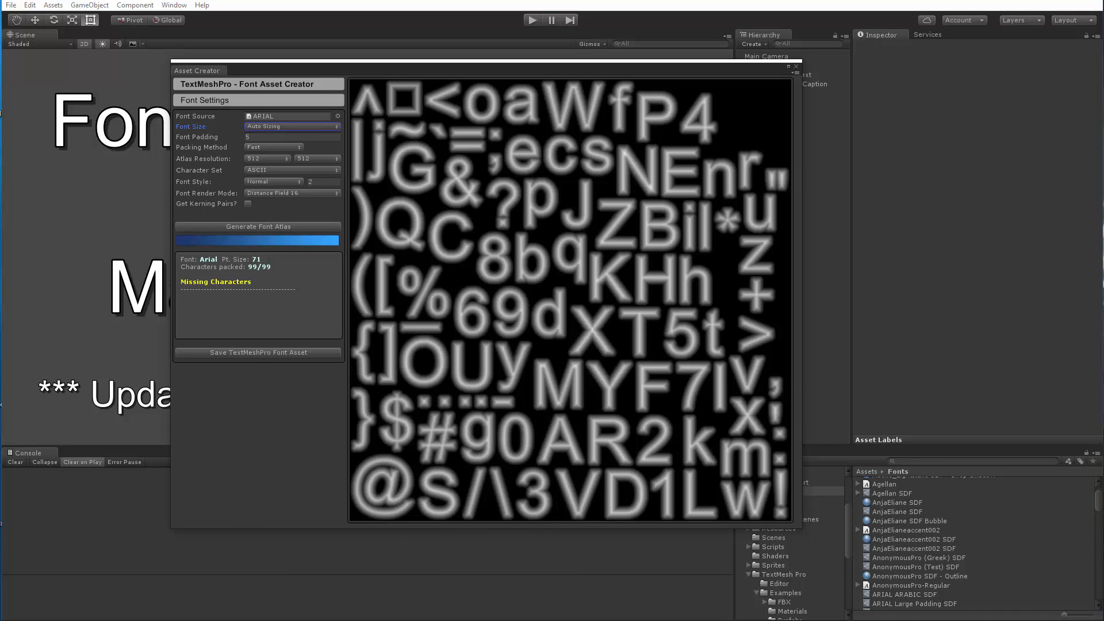
Examine the available font render modes without changing the selected one
{"action": "left_click", "coordinate": [278, 136]}
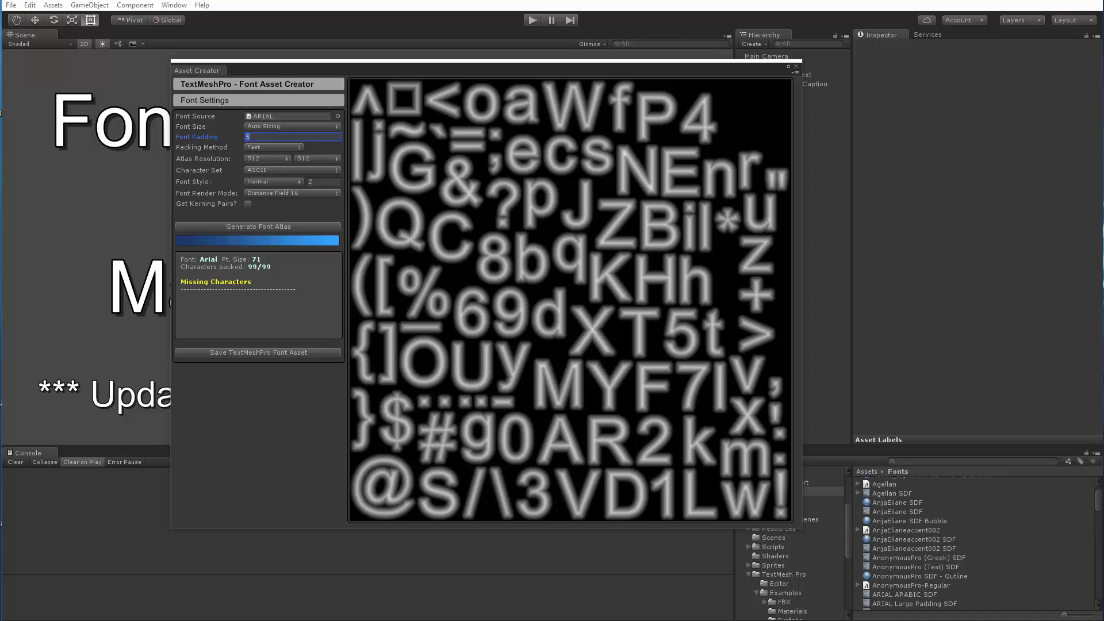
{"action": "left_click", "coordinate": [264, 194]}
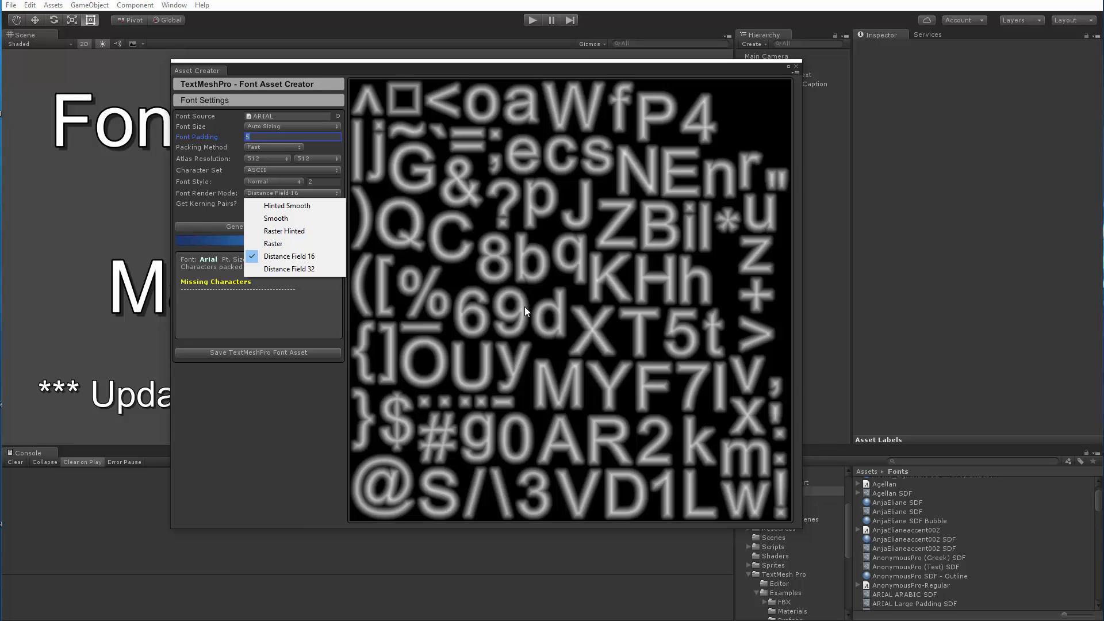
{"action": "left_click", "coordinate": [278, 436]}
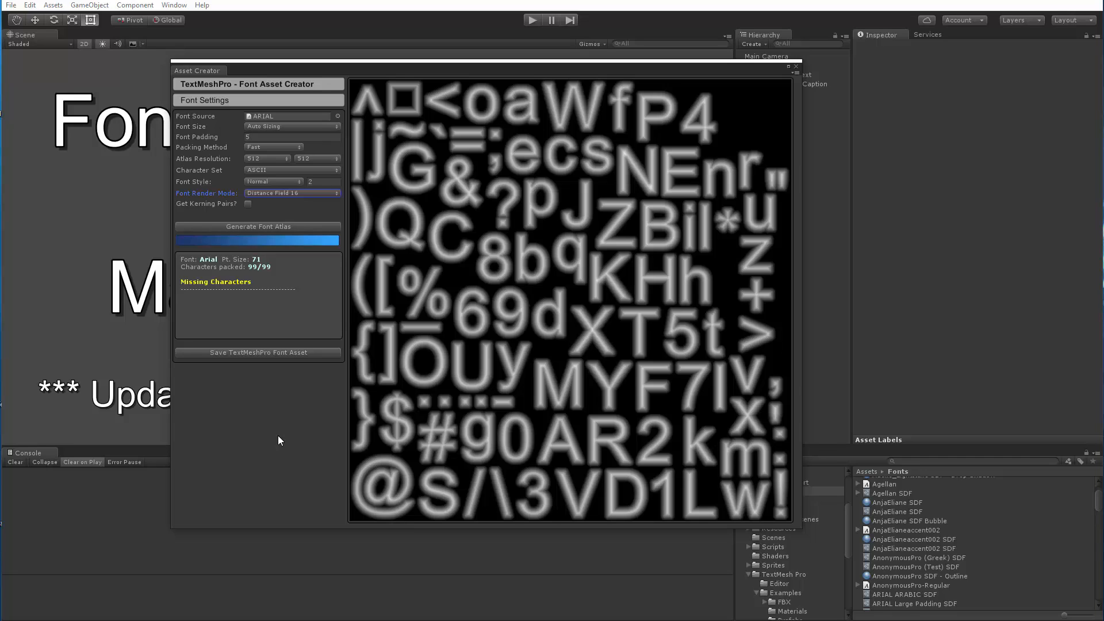
Regenerate the font atlas with a font padding of 9, and keep the packing method on Fast
{"action": "left_click", "coordinate": [280, 137]}
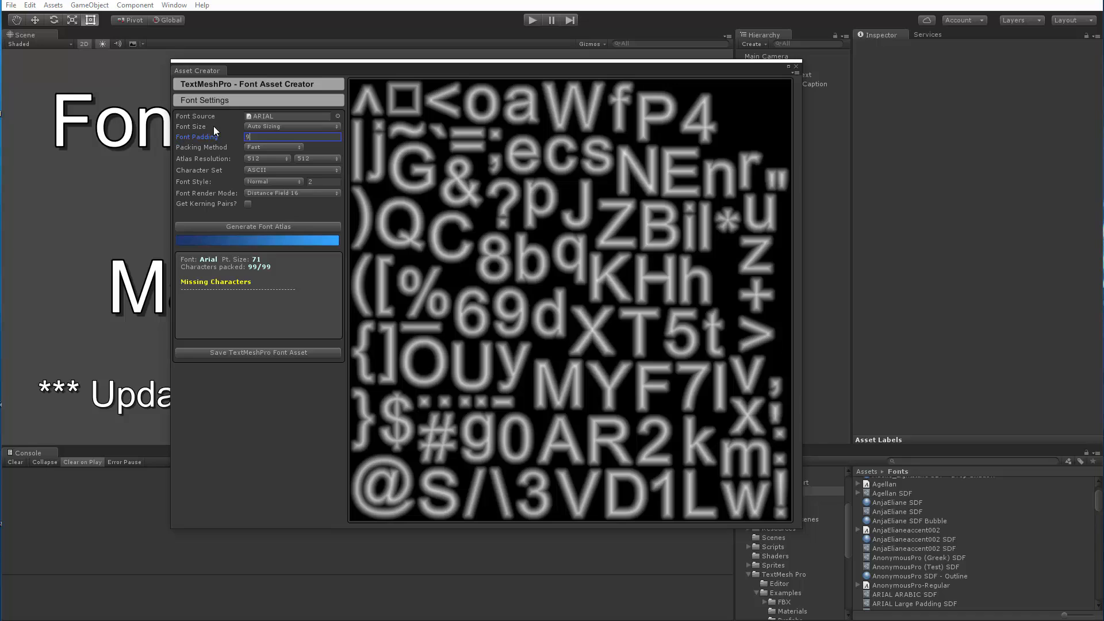
{"action": "left_click", "coordinate": [245, 226]}
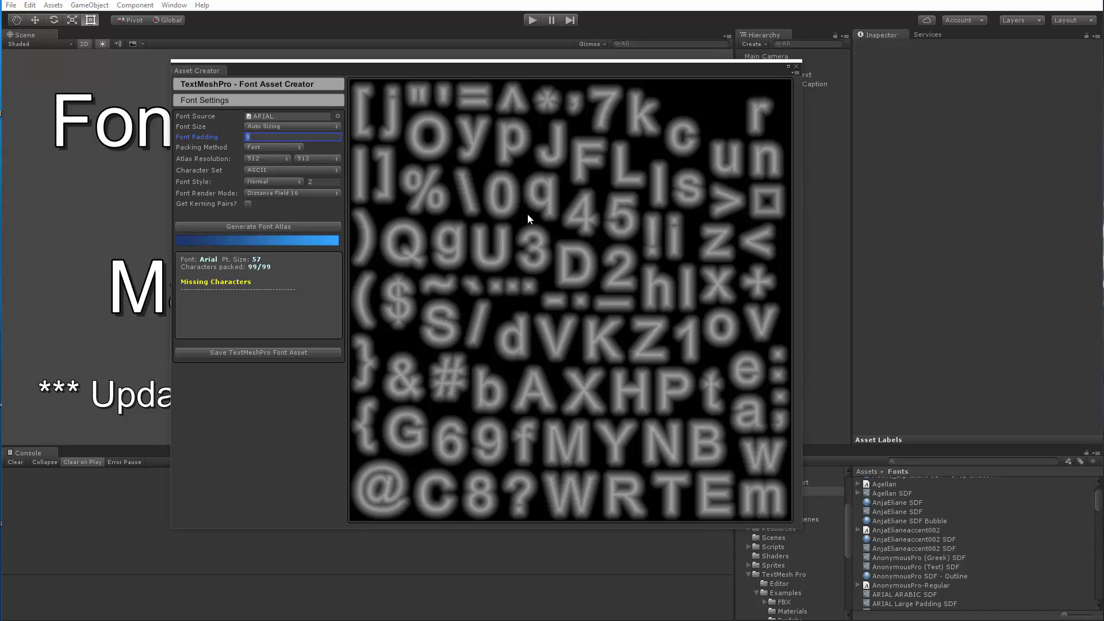
{"action": "left_click", "coordinate": [272, 143]}
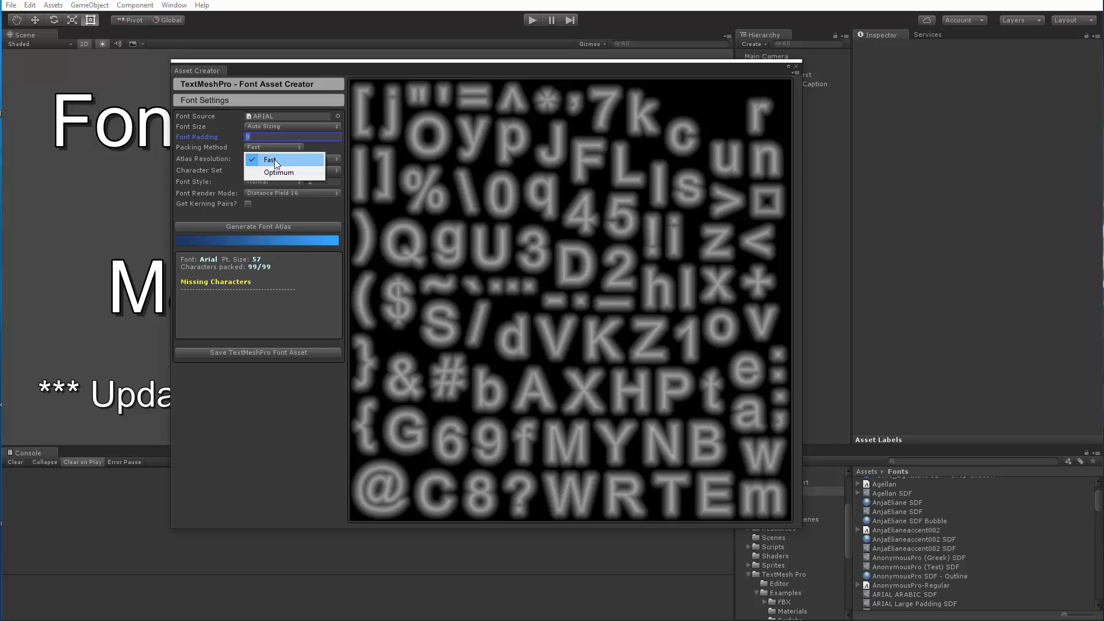
{"action": "left_click", "coordinate": [276, 161]}
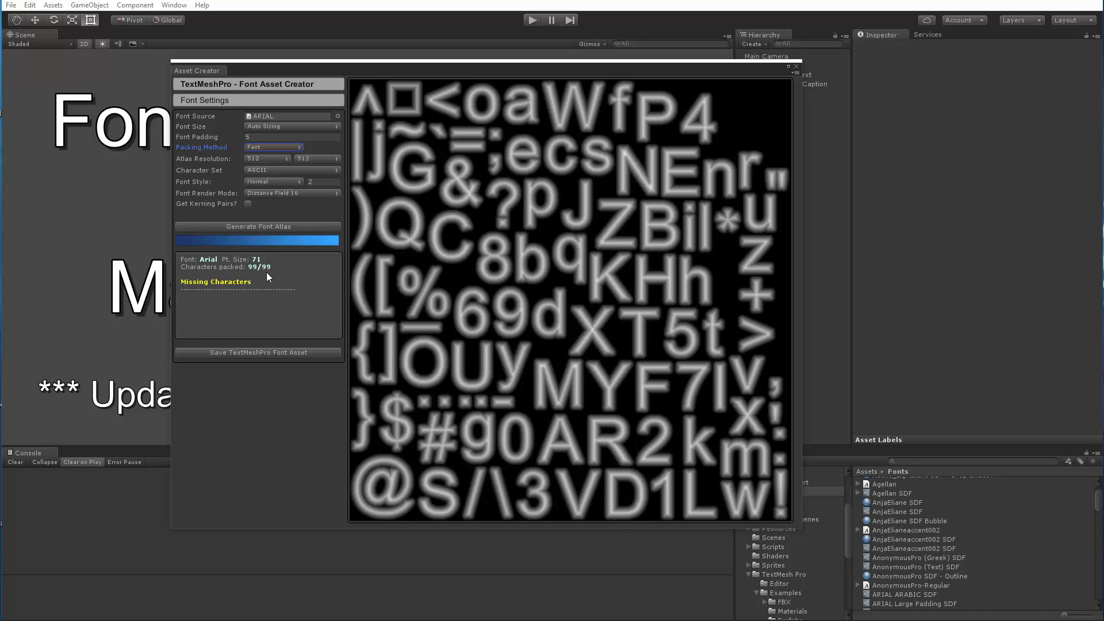
Change the character set to Extended ASCII and generate the font atlas
{"action": "left_click", "coordinate": [256, 169]}
{"action": "left_click", "coordinate": [258, 192]}
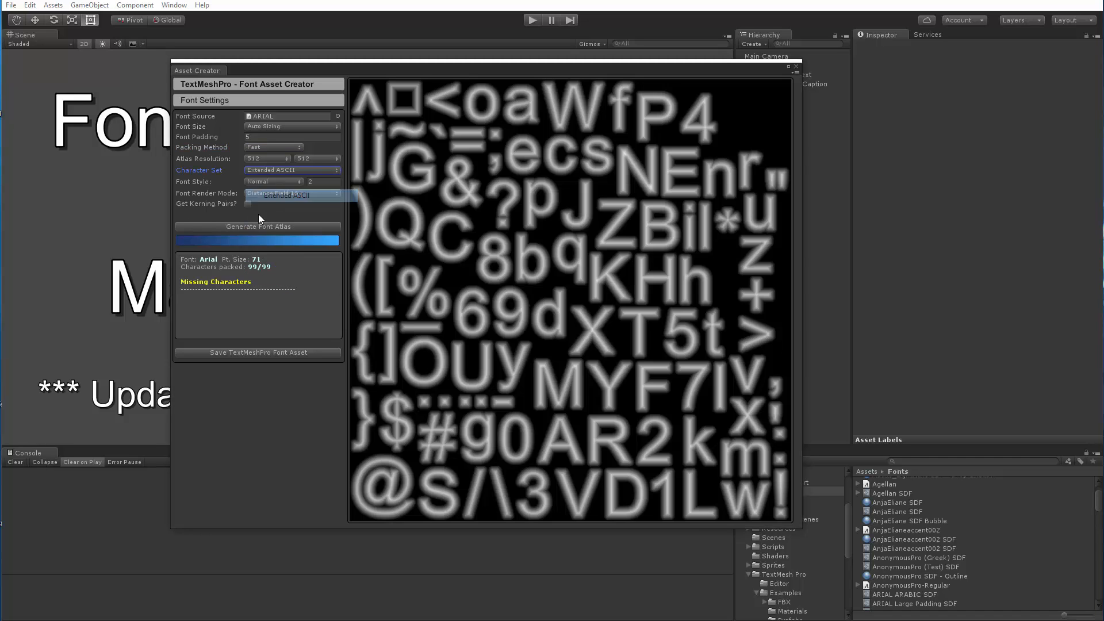
{"action": "left_click", "coordinate": [241, 226]}
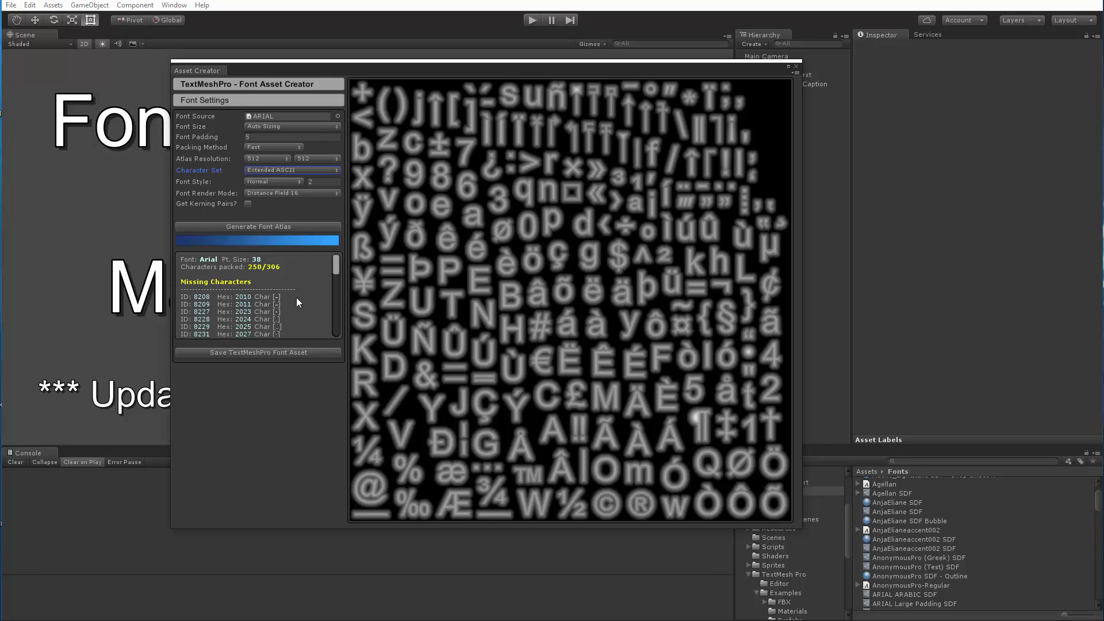
Set the atlas resolution to 1024 by 1024, regenerate the font atlas and review the missing characters list
{"action": "left_click", "coordinate": [262, 158]}
{"action": "left_click", "coordinate": [274, 248]}
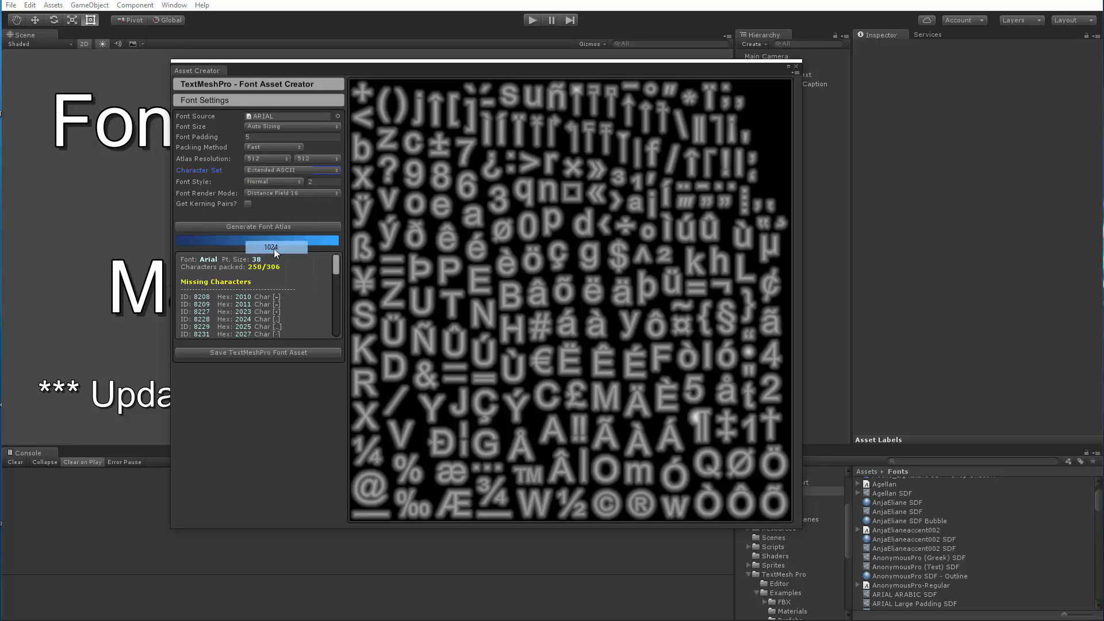
{"action": "left_click", "coordinate": [317, 159]}
{"action": "left_click", "coordinate": [319, 247]}
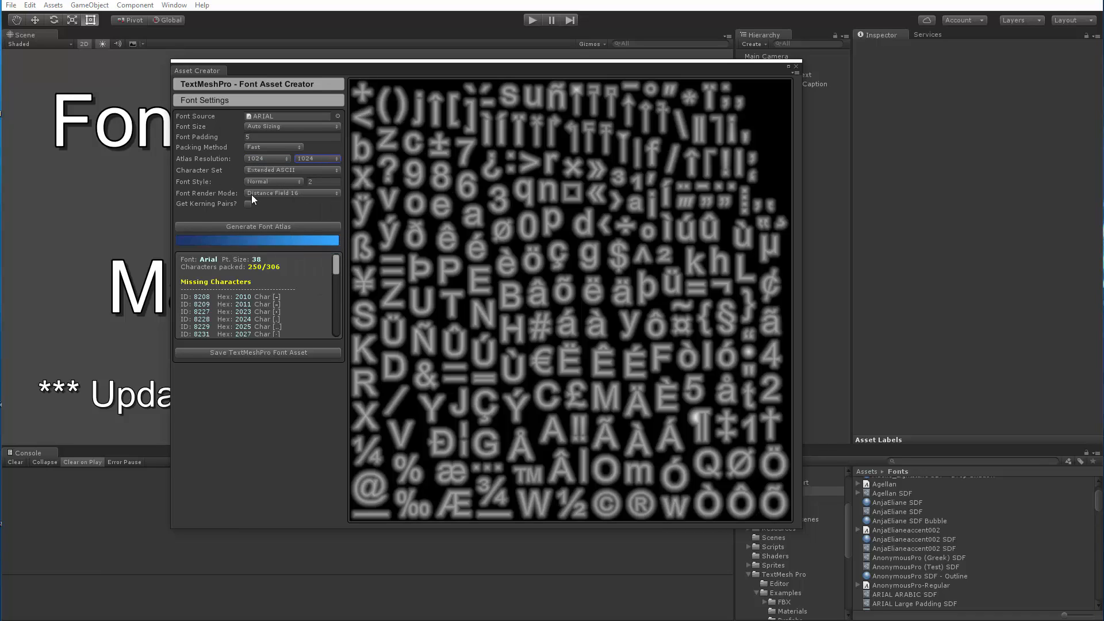
{"action": "left_click", "coordinate": [233, 228]}
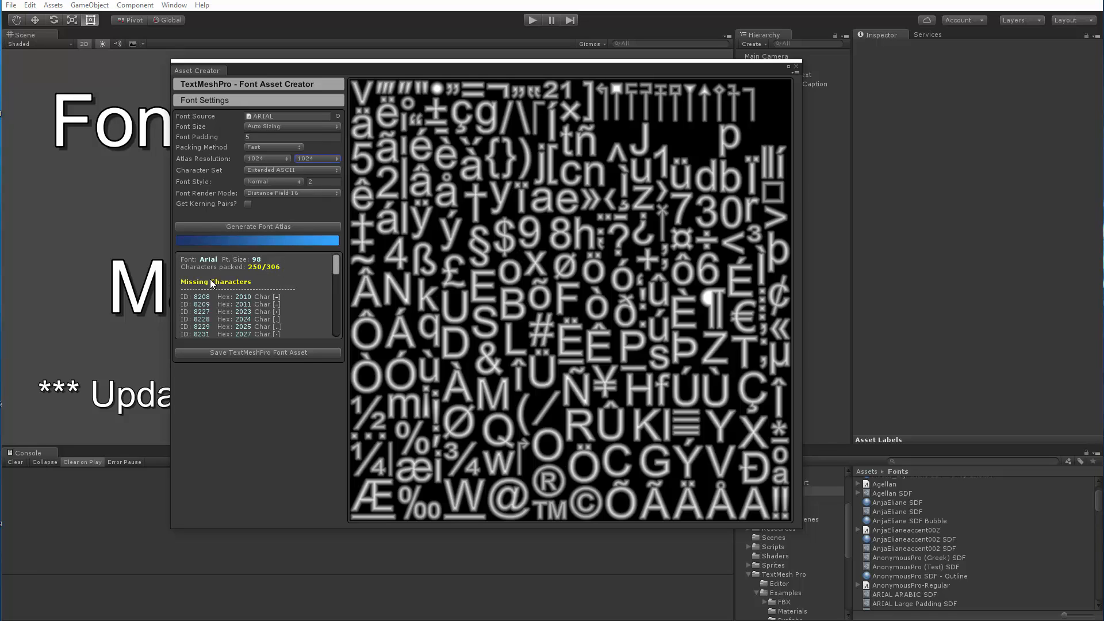
{"action": "mouse_move", "coordinate": [335, 263]}
{"action": "left_mouse_down"}
{"action": "mouse_move", "coordinate": [337, 275]}
{"action": "mouse_move", "coordinate": [337, 261]}
{"action": "left_mouse_up"}
{"action": "mouse_move", "coordinate": [336, 265]}
{"action": "left_mouse_down"}
{"action": "mouse_move", "coordinate": [334, 334]}
{"action": "mouse_move", "coordinate": [333, 263]}
{"action": "left_mouse_up"}
{"action": "mouse_move", "coordinate": [335, 257]}
{"action": "left_mouse_down"}
{"action": "mouse_move", "coordinate": [336, 269]}
{"action": "mouse_move", "coordinate": [336, 256]}
{"action": "left_mouse_up"}
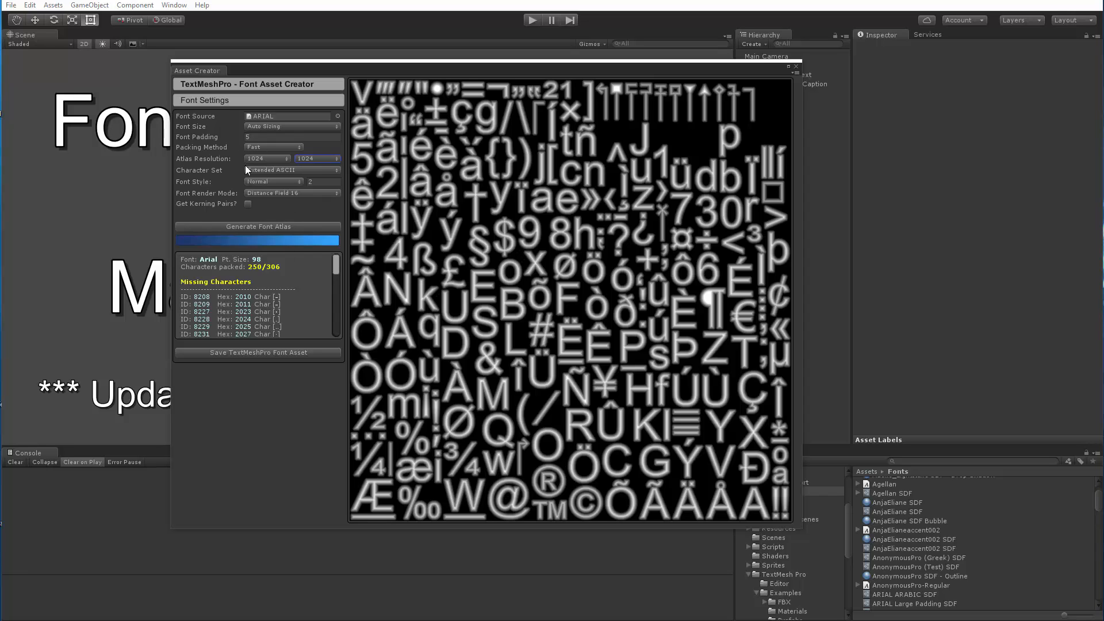
Set the font padding to 9 and regenerate the 1024 by 1024 Extended ASCII atlas
{"action": "left_click", "coordinate": [253, 139]}
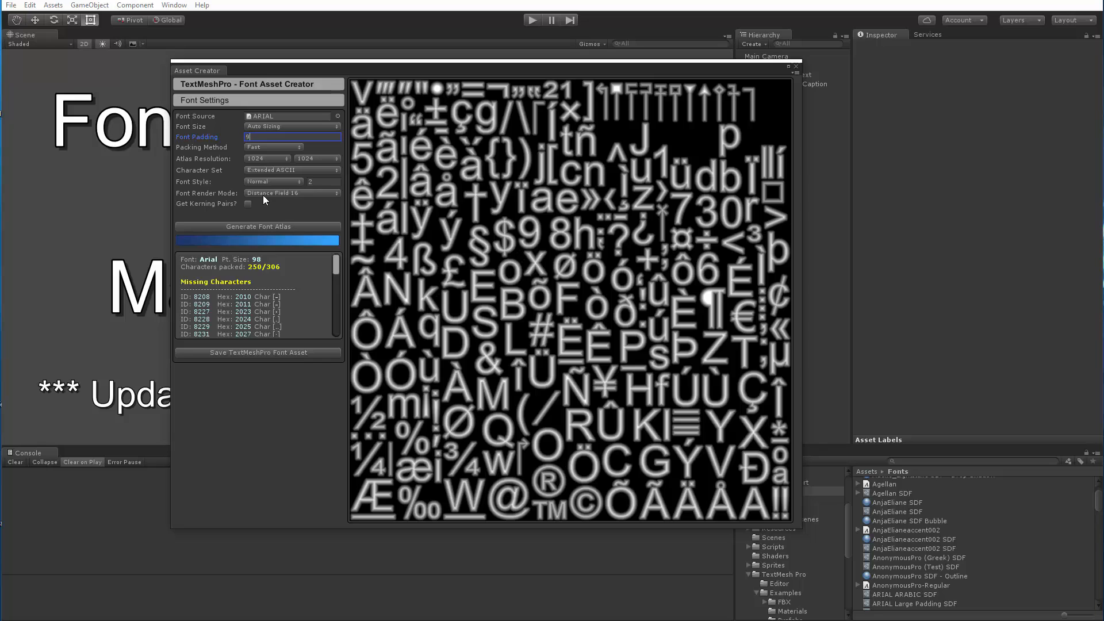
{"action": "type", "text": "9"}
{"action": "key", "text": "Tab"}
{"action": "left_click", "coordinate": [246, 226]}
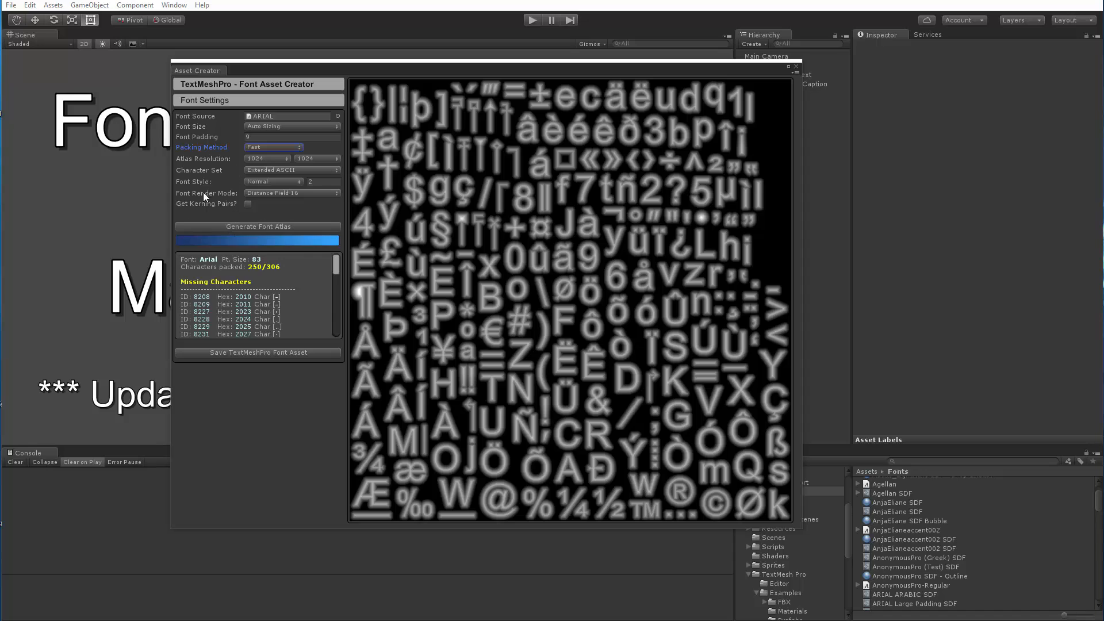
Set the font padding to 5 and keep Extended ASCII as the character set
{"action": "left_click", "coordinate": [261, 159]}
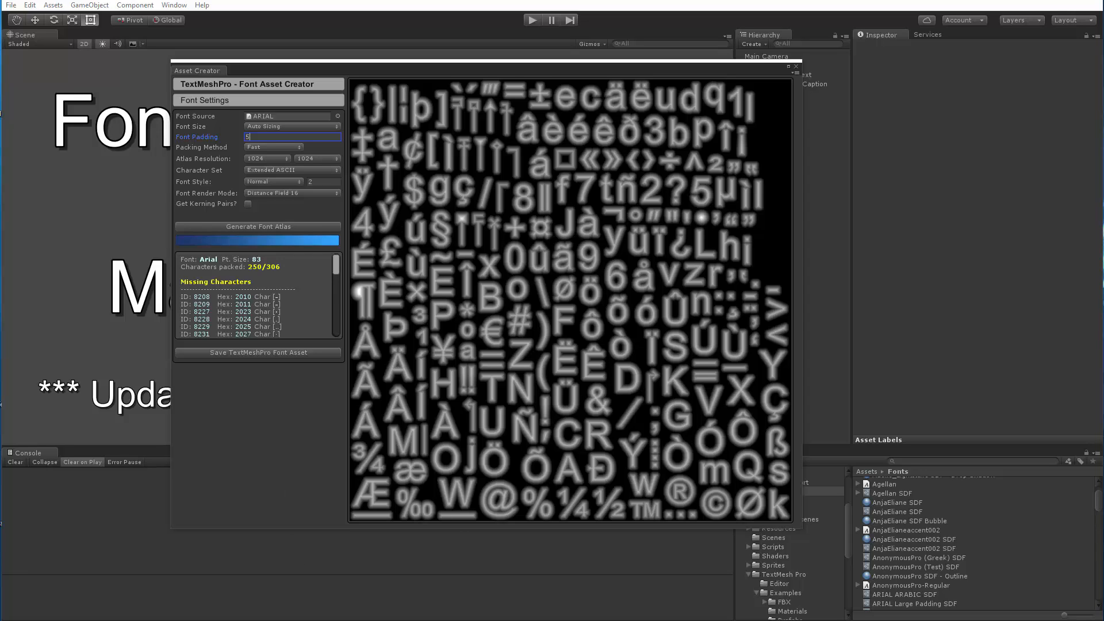
{"action": "left_click", "coordinate": [292, 170]}
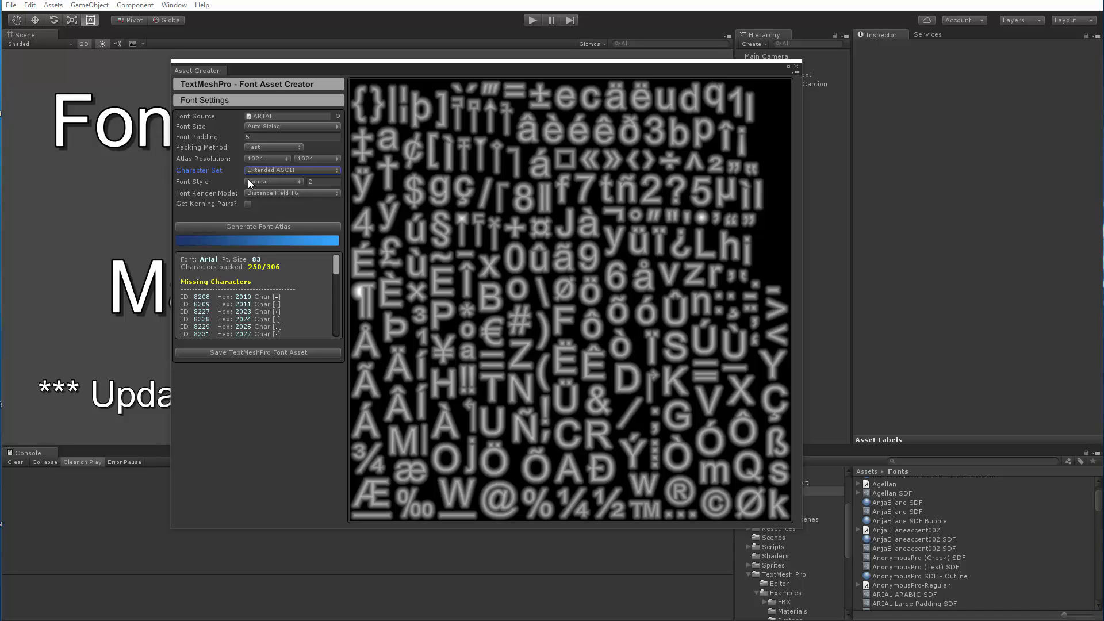
{"action": "left_click", "coordinate": [264, 169]}
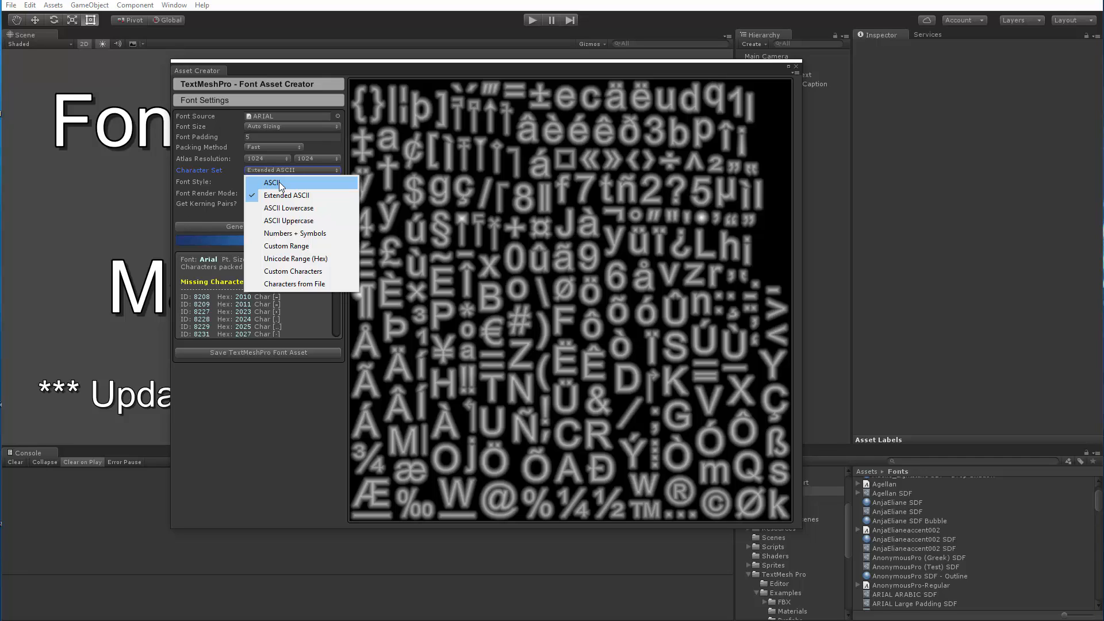
{"action": "left_click", "coordinate": [291, 197]}
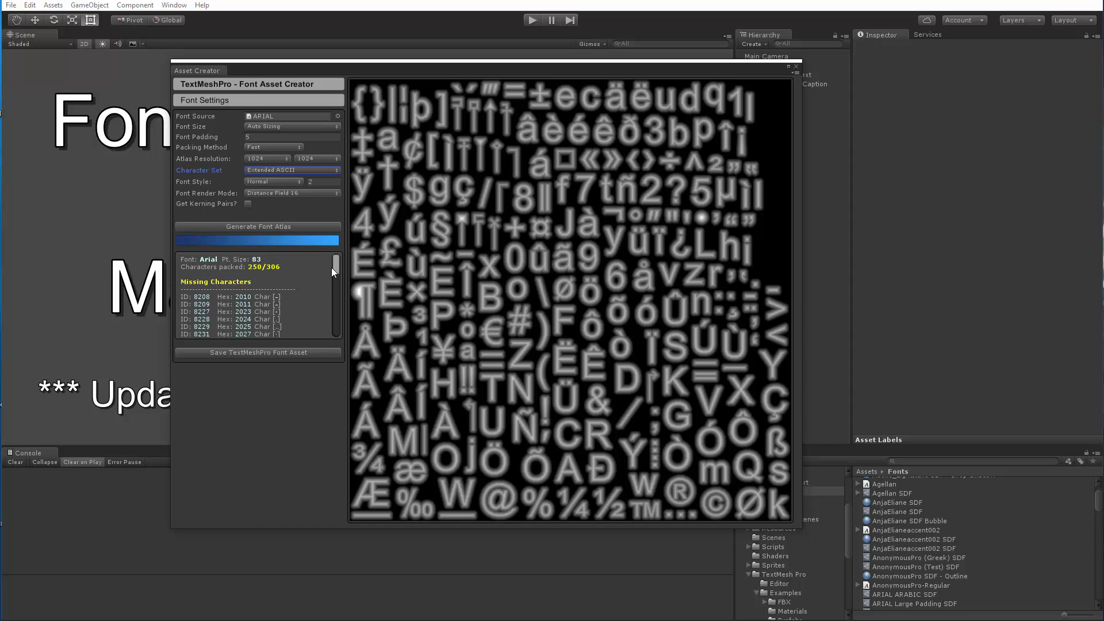
{"action": "mouse_move", "coordinate": [336, 266]}
{"action": "left_mouse_down"}
{"action": "mouse_move", "coordinate": [337, 333]}
{"action": "mouse_move", "coordinate": [338, 268]}
{"action": "left_mouse_up"}
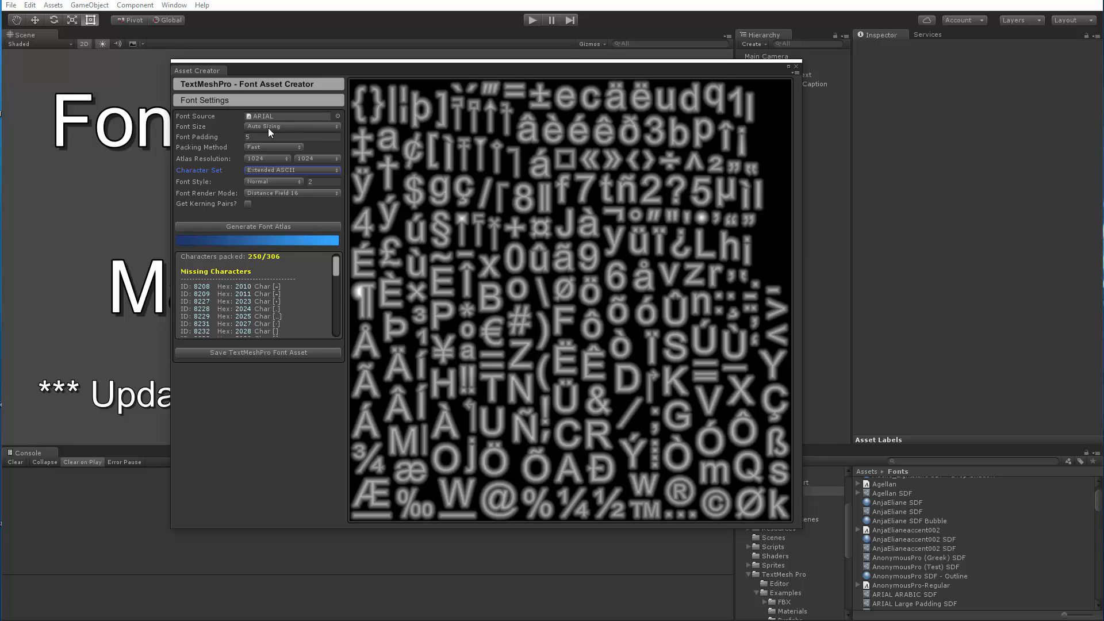
Switch the character set to Custom Characters and start editing the custom character list
{"action": "left_click", "coordinate": [274, 168]}
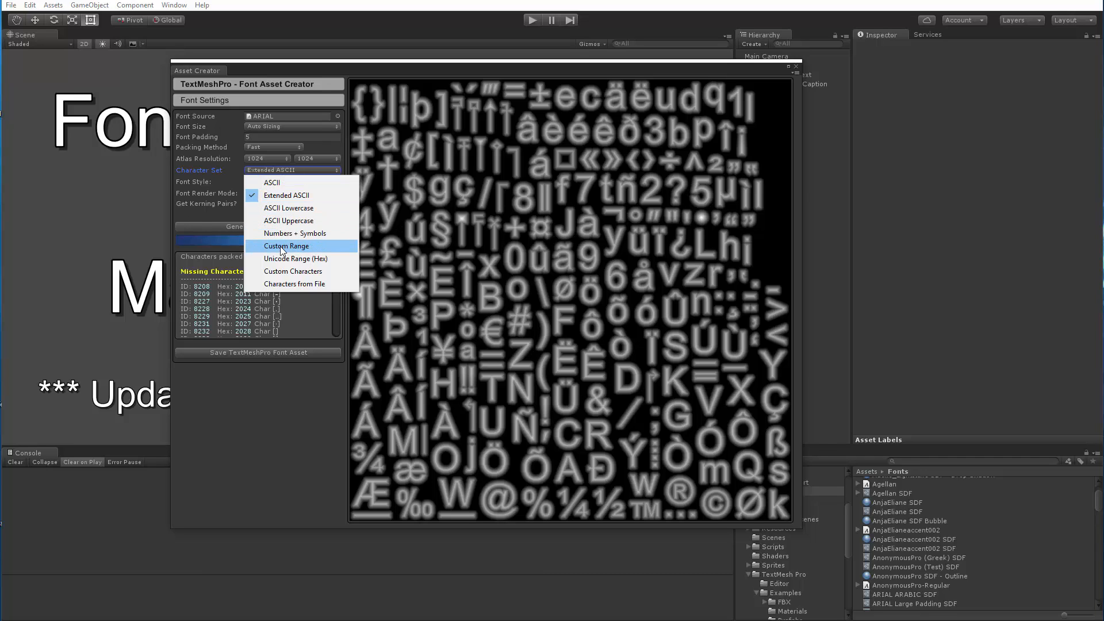
{"action": "left_click", "coordinate": [288, 274]}
{"action": "left_click", "coordinate": [210, 246]}
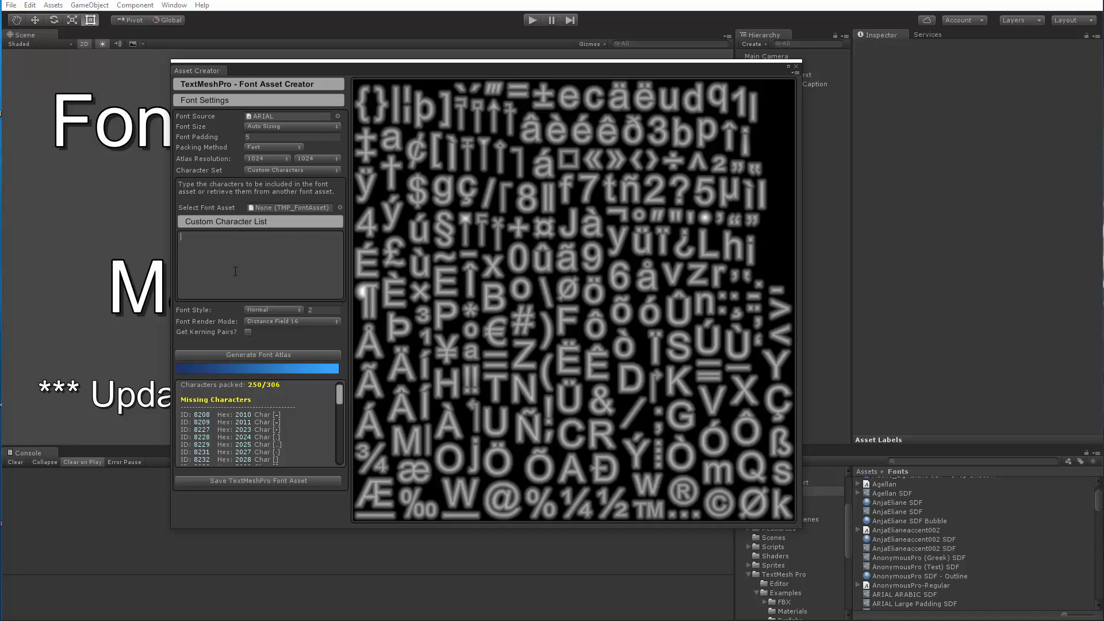
Enter abc in the custom character list and erase it again
{"action": "type", "text": "abc"}
{"action": "key", "text": "BackSpace"}
{"action": "key", "text": "BackSpace"}
{"action": "key", "text": "BackSpace"}
Fill the custom character list with the characters of the existing ARIAL SDF font asset
{"action": "left_click", "coordinate": [340, 208]}
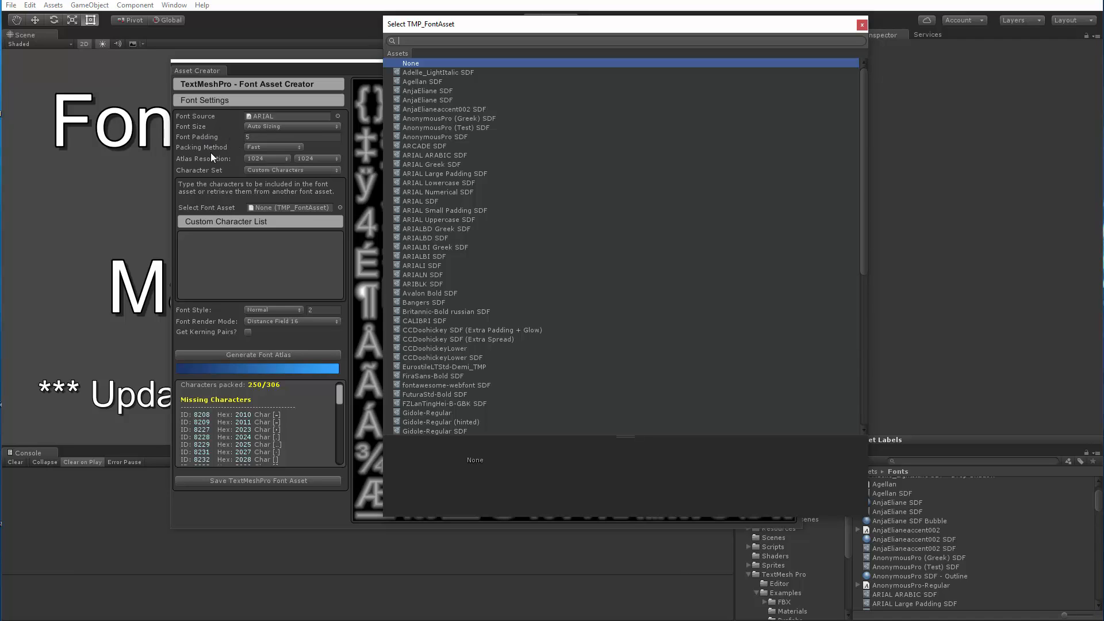
{"action": "left_click", "coordinate": [419, 202]}
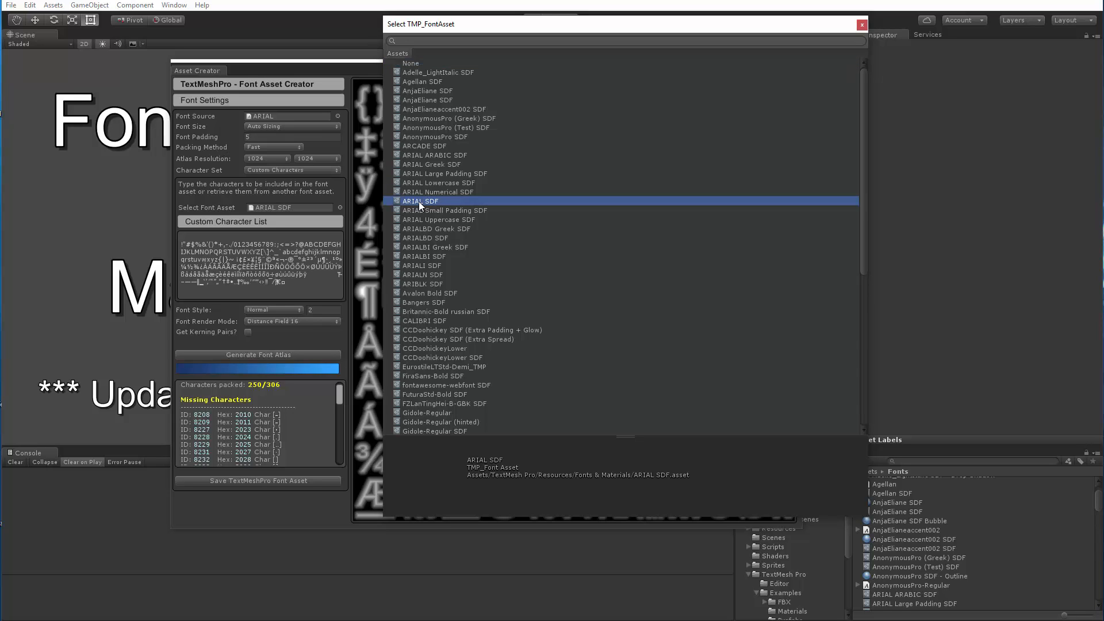
{"action": "left_click", "coordinate": [861, 25]}
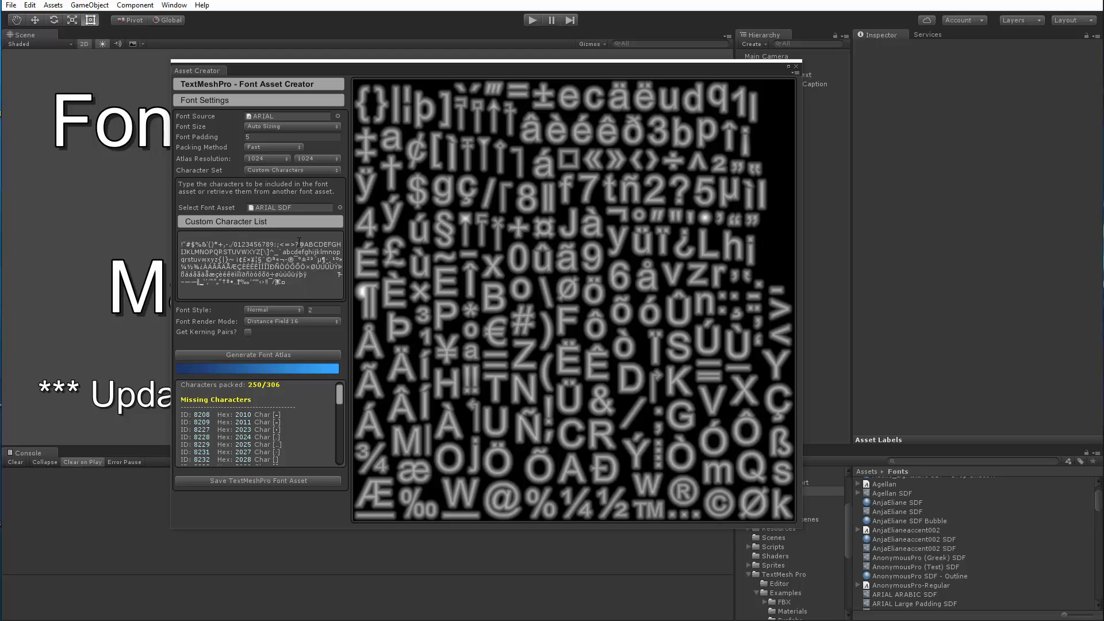
Try adding the characters atsb at the end of the custom character list
{"action": "left_click", "coordinate": [291, 280]}
{"action": "left_click", "coordinate": [292, 282]}
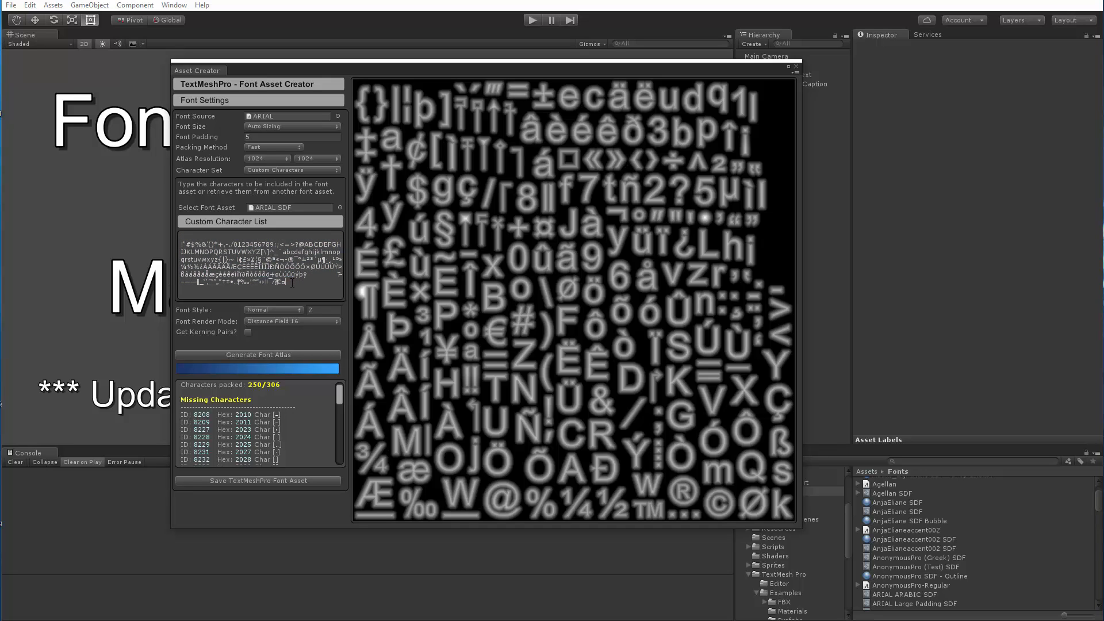
{"action": "type", "text": "atsb"}
Fill the custom character list with the characters of the Bangers SDF font asset
{"action": "left_click", "coordinate": [340, 207]}
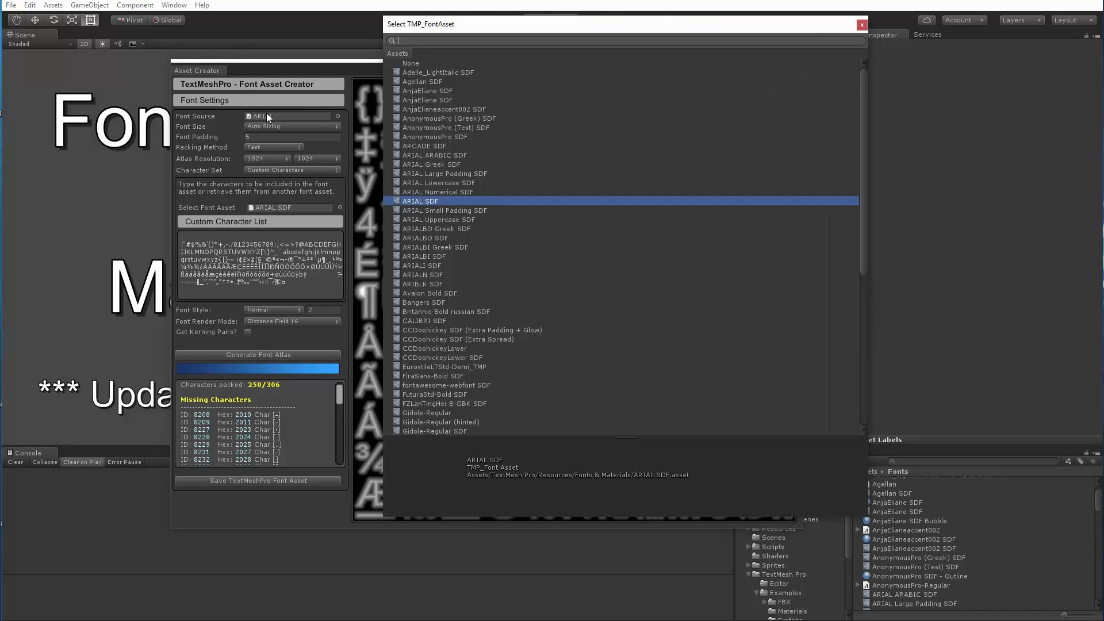
{"action": "left_click", "coordinate": [415, 301]}
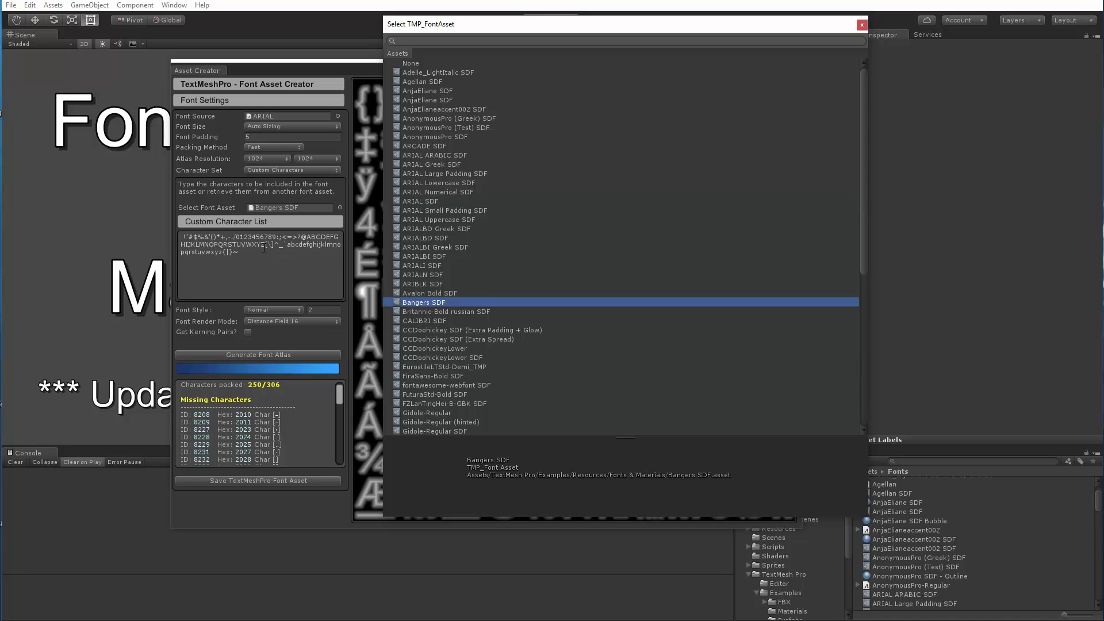
{"action": "left_click", "coordinate": [860, 25]}
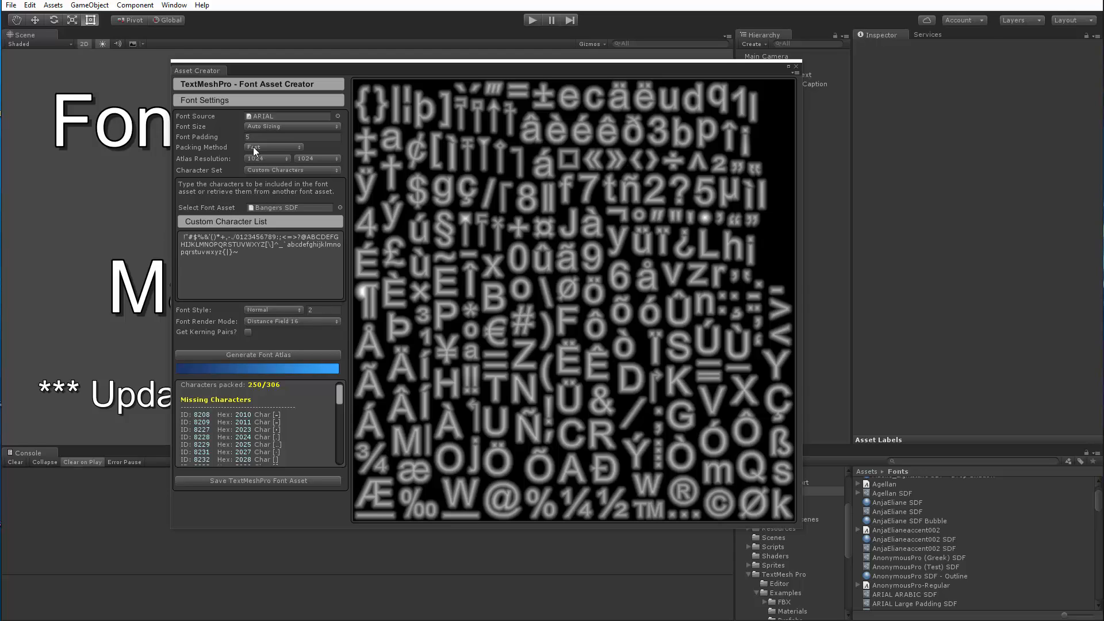
Refill the custom character list from the ARIAL SDF font asset
{"action": "left_click", "coordinate": [340, 208]}
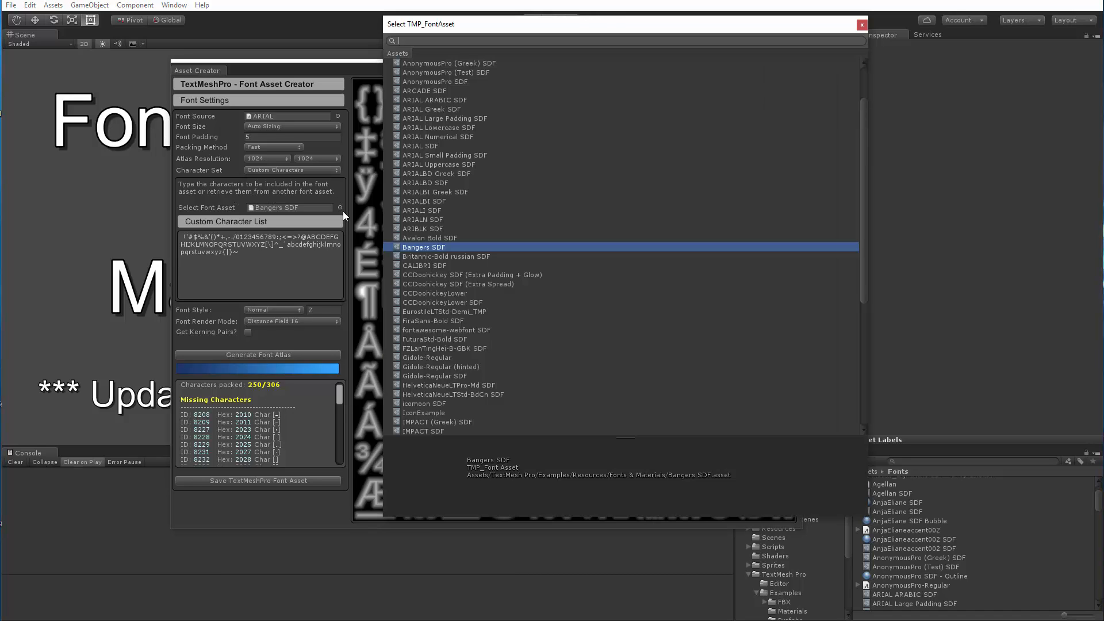
{"action": "left_click", "coordinate": [423, 147]}
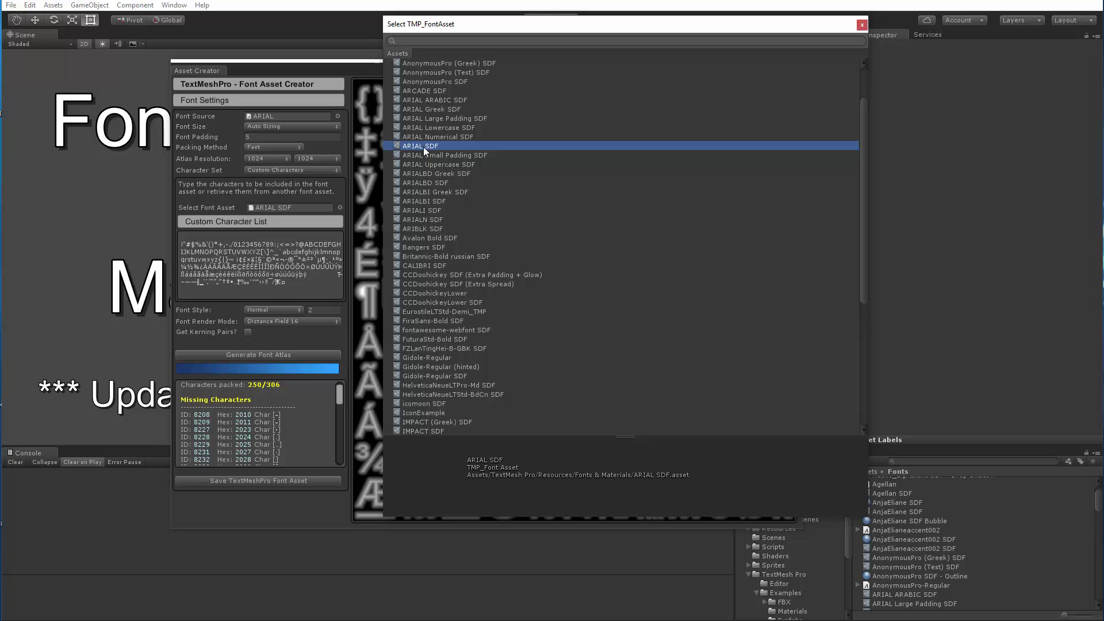
{"action": "left_click", "coordinate": [862, 25]}
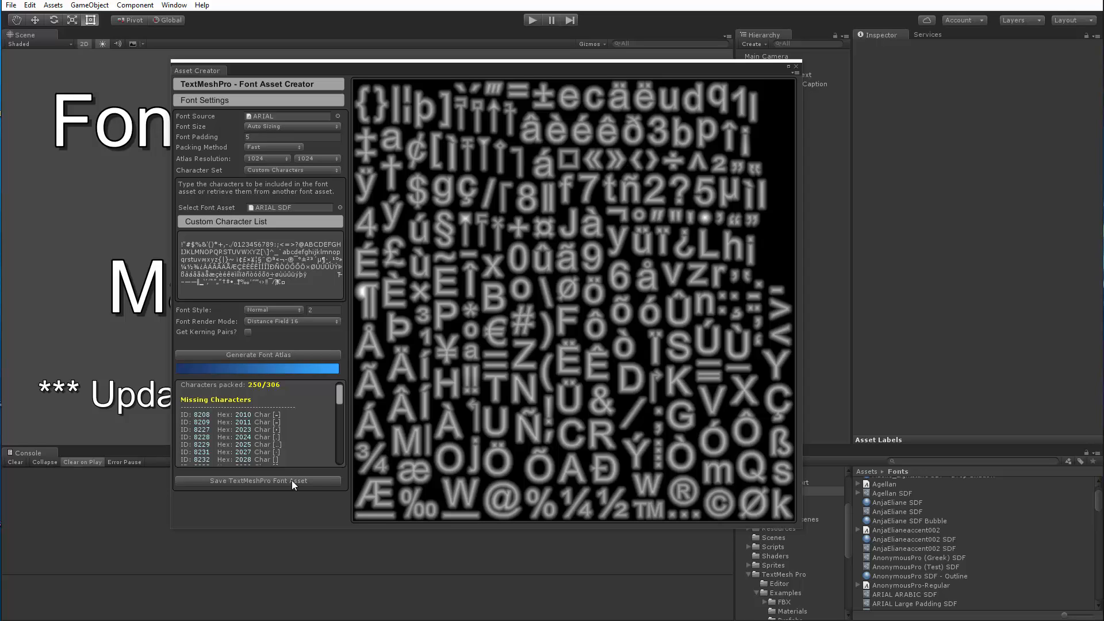
Switch the character set to Custom Range and replace the decimal character sequence with 32-126,160-255
{"action": "left_click", "coordinate": [267, 170]}
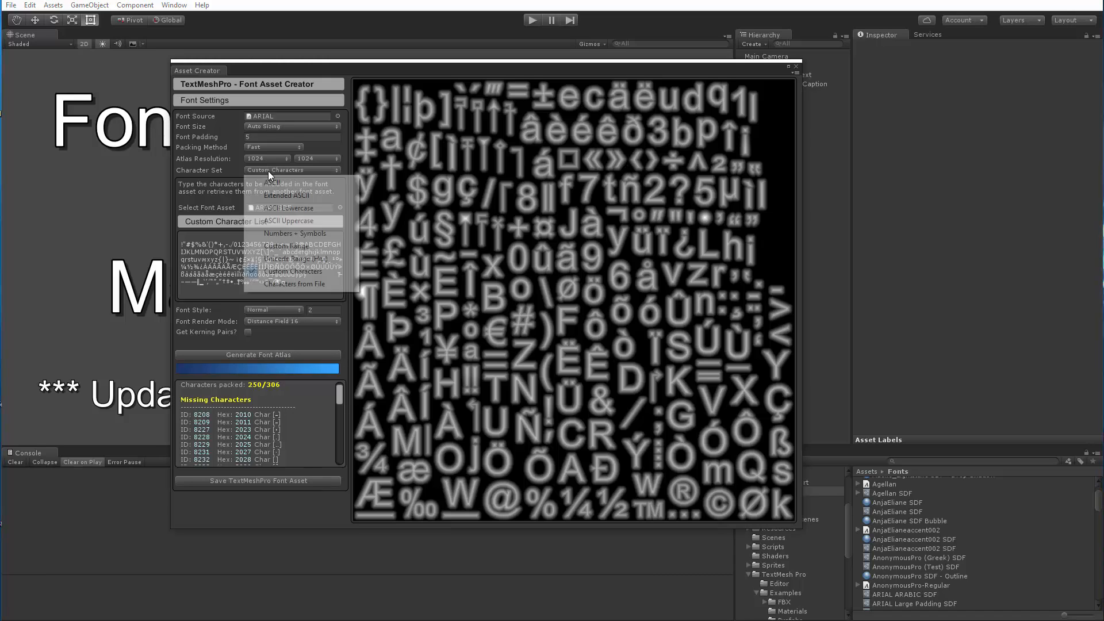
{"action": "left_click", "coordinate": [273, 247]}
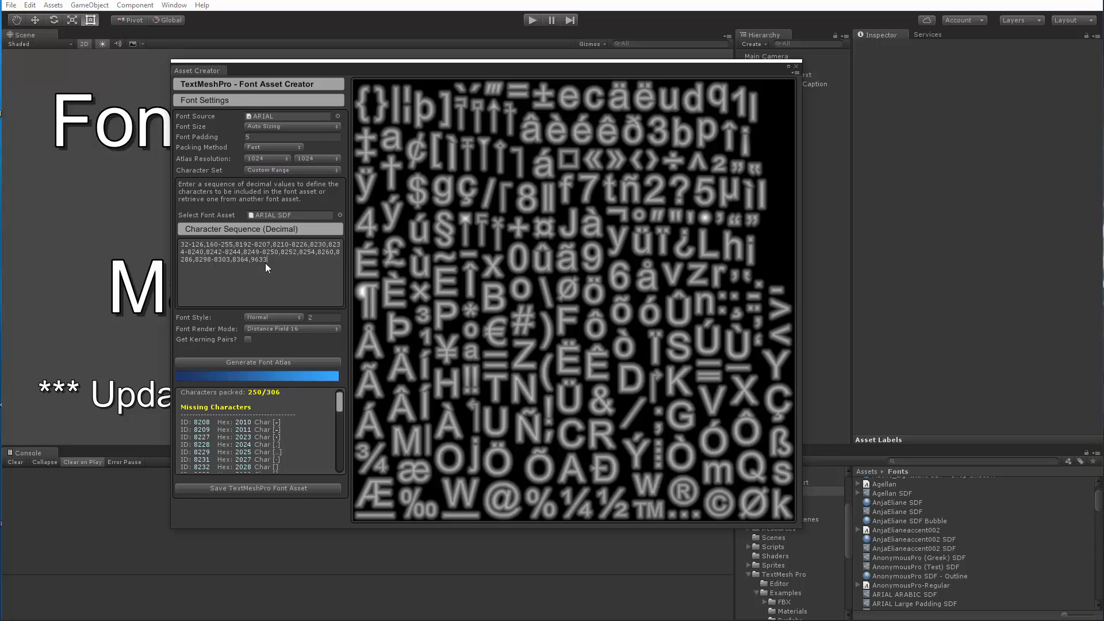
{"action": "left_click_drag", "start_coordinate": [265, 263], "coordinate": [165, 240]}
{"action": "key", "text": "BackSpace"}
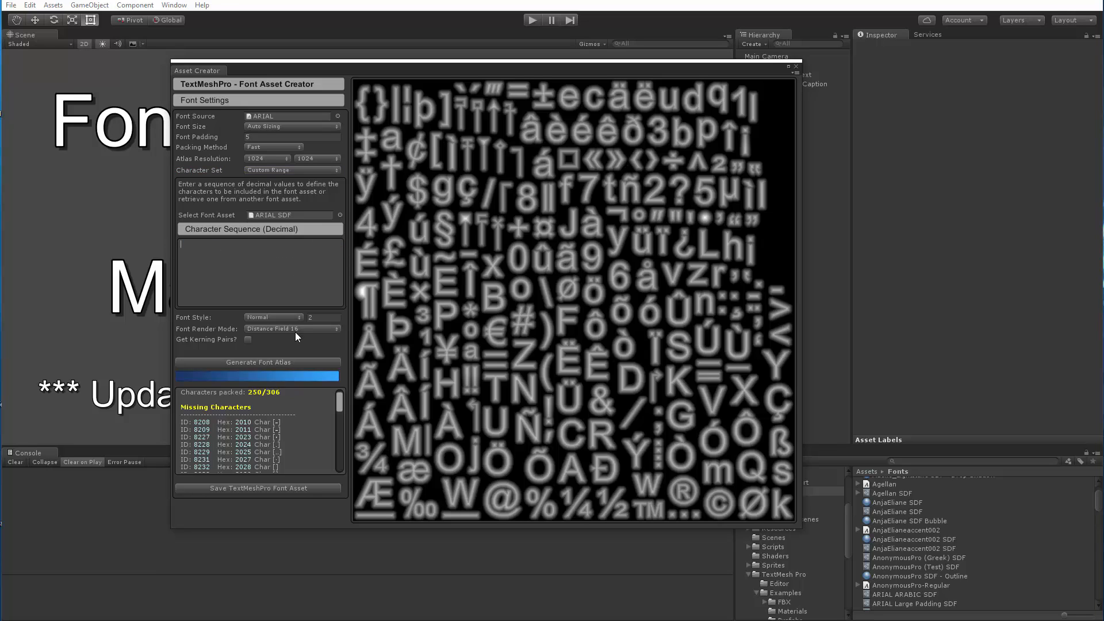
{"action": "type", "text": "32-126,160-255"}
Switch the character set to Unicode Range (Hex) and, after viewing its hex sequence, to Characters from File
{"action": "left_click", "coordinate": [265, 168]}
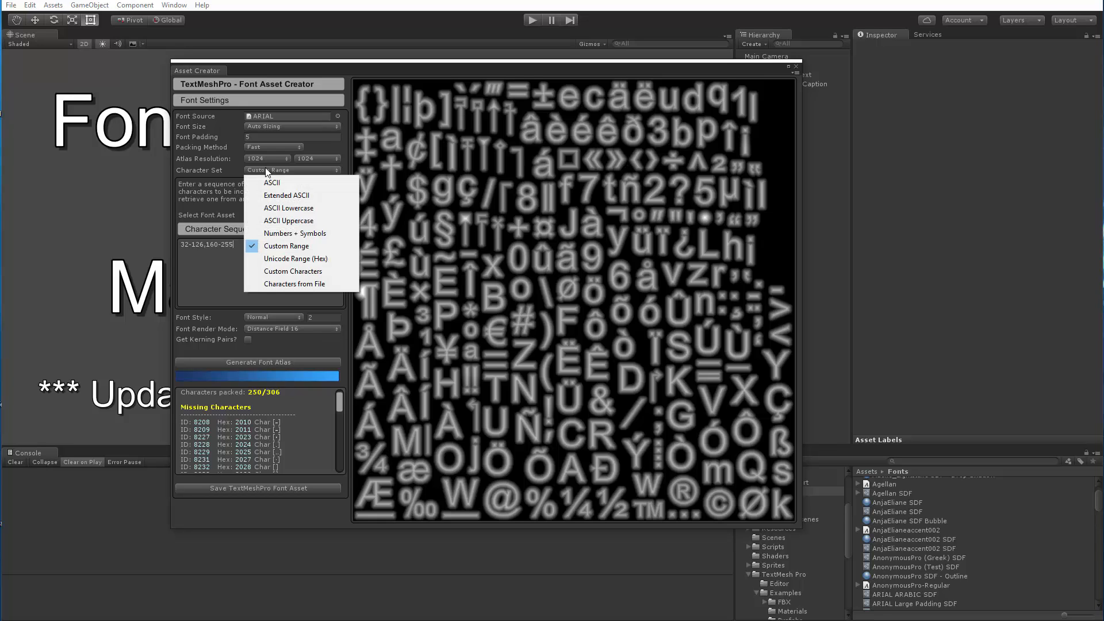
{"action": "left_click", "coordinate": [274, 258]}
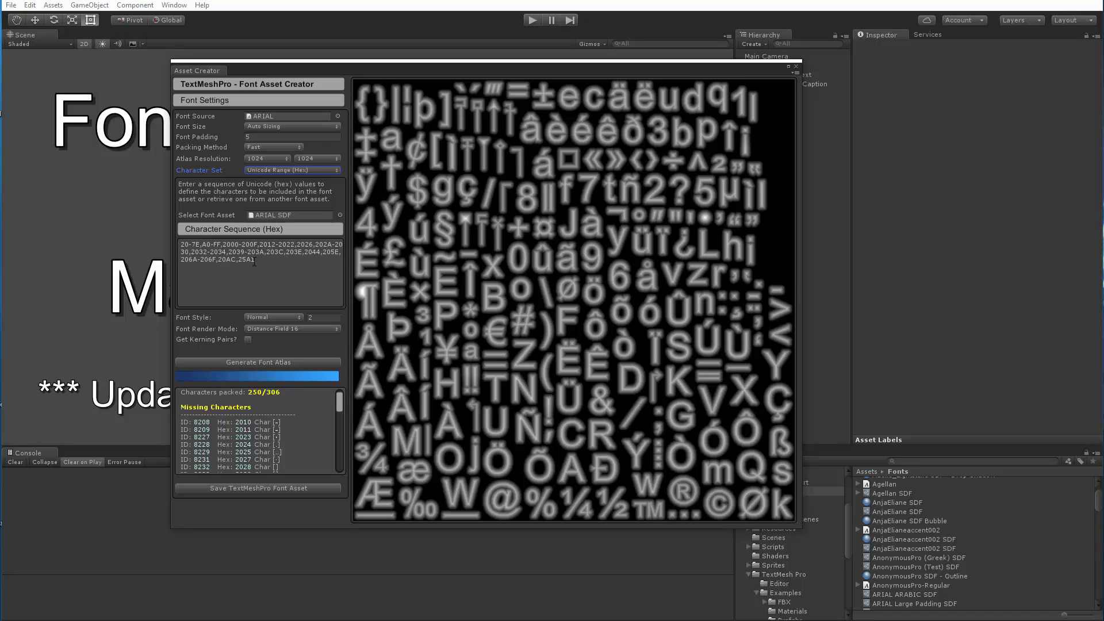
{"action": "left_click", "coordinate": [280, 170]}
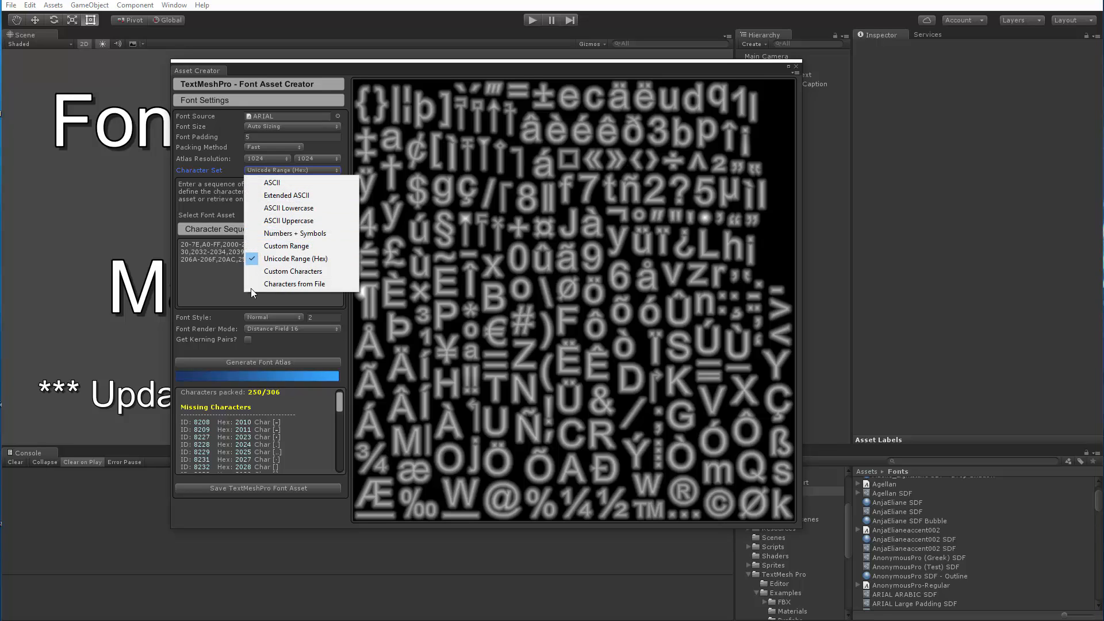
{"action": "left_click", "coordinate": [274, 284]}
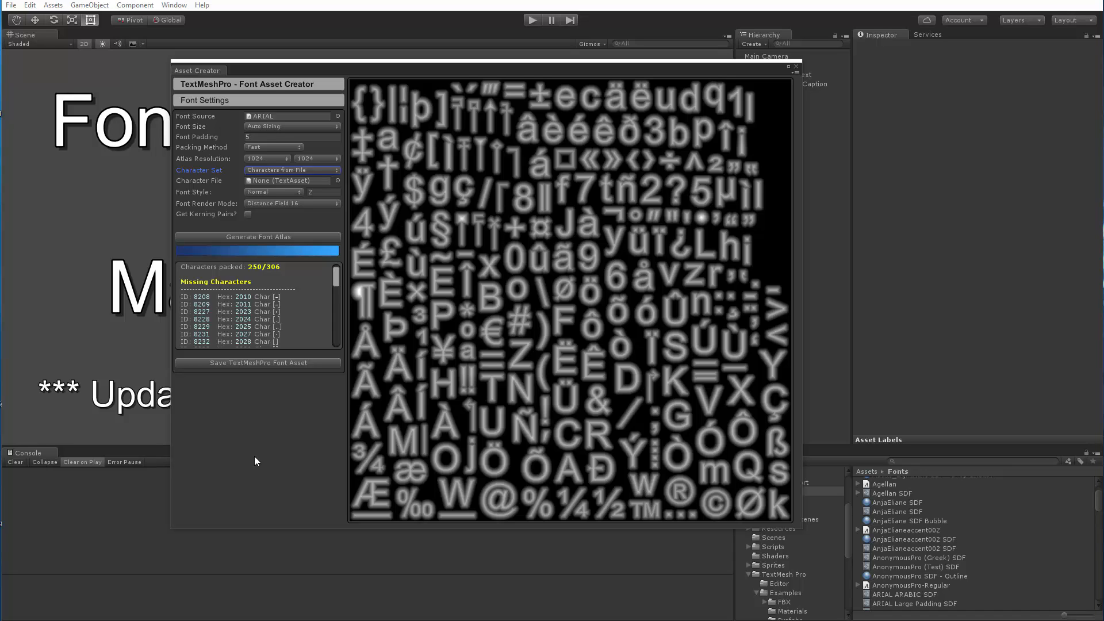
{"action": "left_click", "coordinate": [260, 158]}
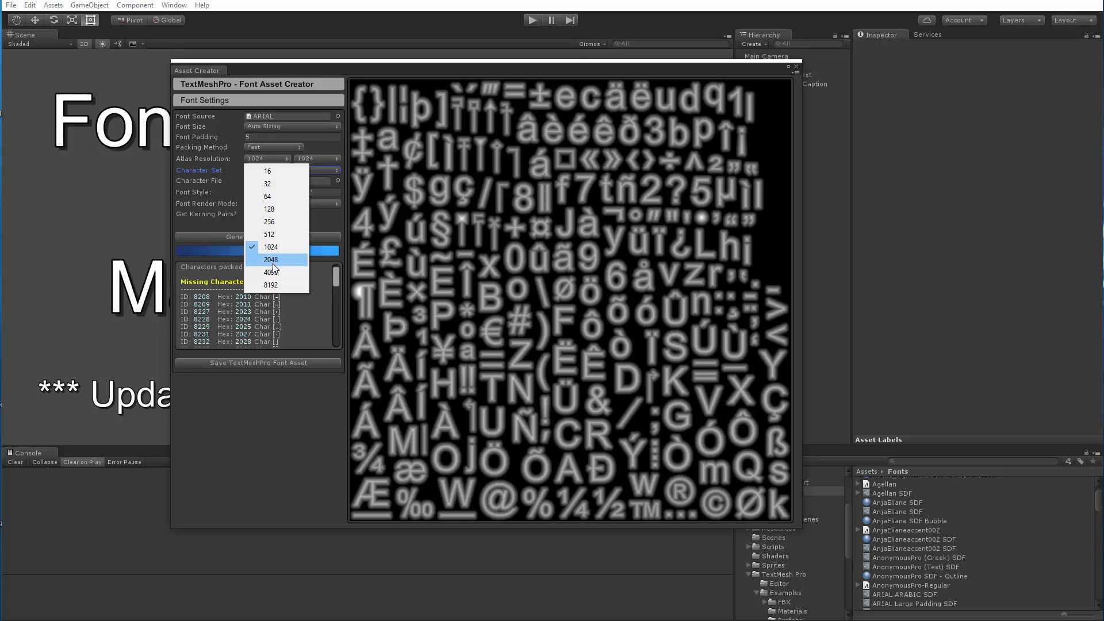
{"action": "left_click", "coordinate": [372, 70]}
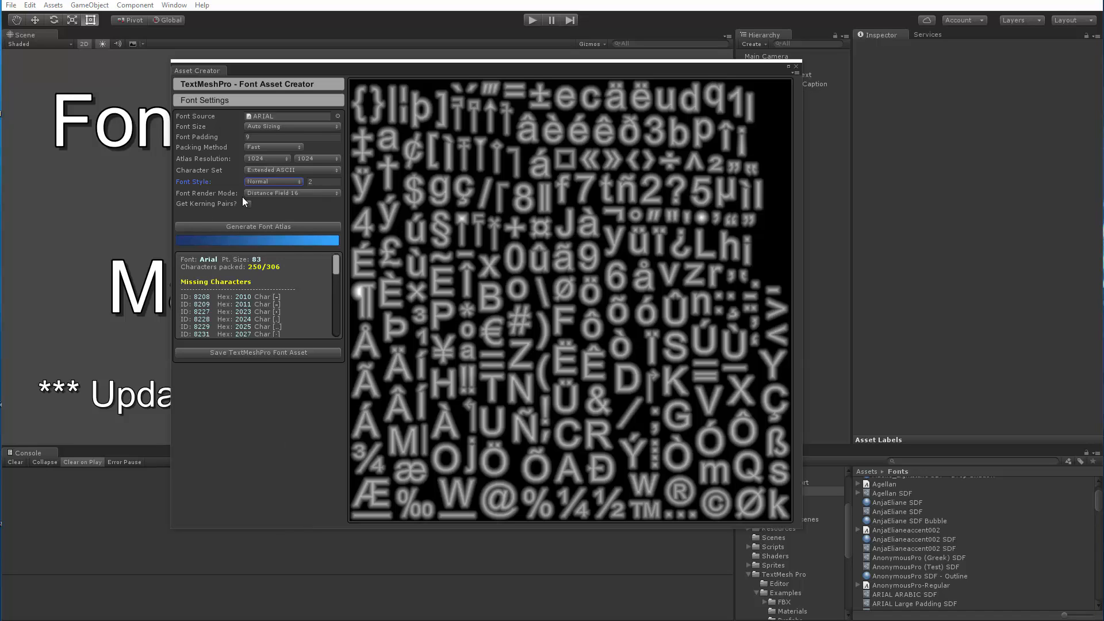
Set the font style to Outline and the atlas resolution to 512 by 512
{"action": "left_click", "coordinate": [257, 182]}
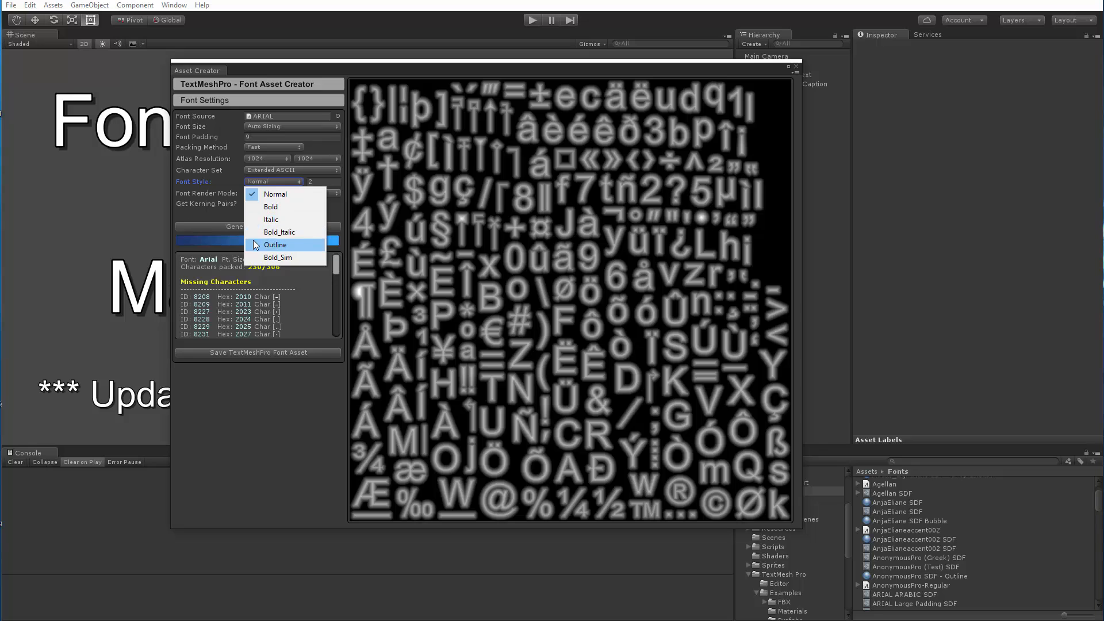
{"action": "left_click", "coordinate": [274, 245]}
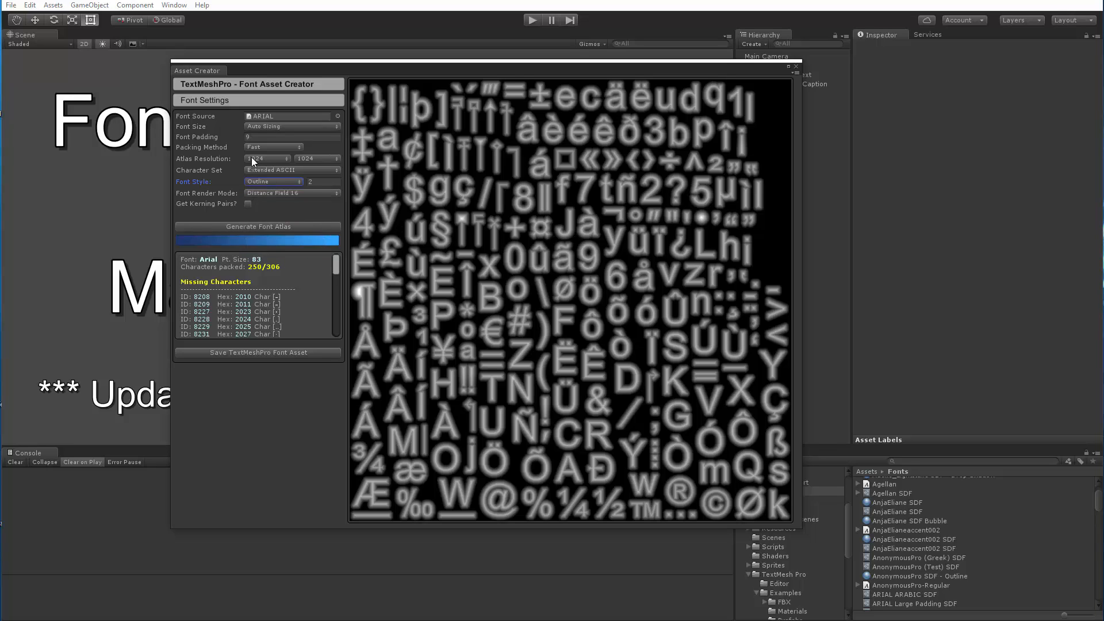
{"action": "left_click", "coordinate": [252, 158]}
{"action": "left_click", "coordinate": [271, 236]}
{"action": "left_click", "coordinate": [309, 158]}
{"action": "left_click", "coordinate": [315, 235]}
Generate the font atlas with a font padding of 5 and the ASCII character set
{"action": "left_click", "coordinate": [262, 139]}
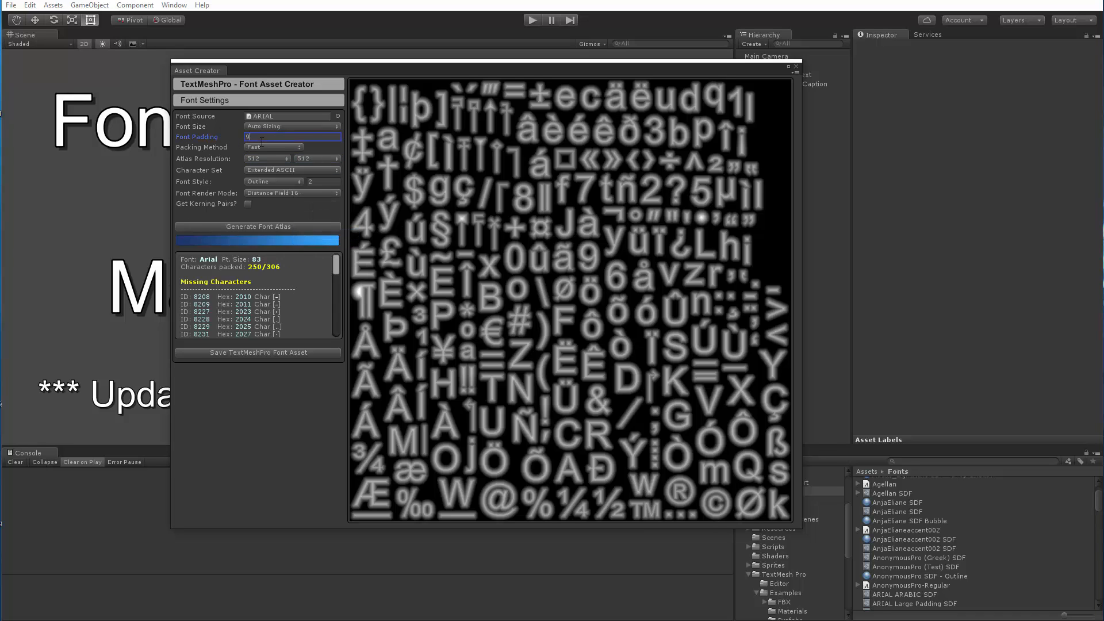
{"action": "type", "text": "5"}
{"action": "left_click", "coordinate": [260, 170]}
{"action": "left_click", "coordinate": [270, 180]}
{"action": "left_click", "coordinate": [250, 226]}
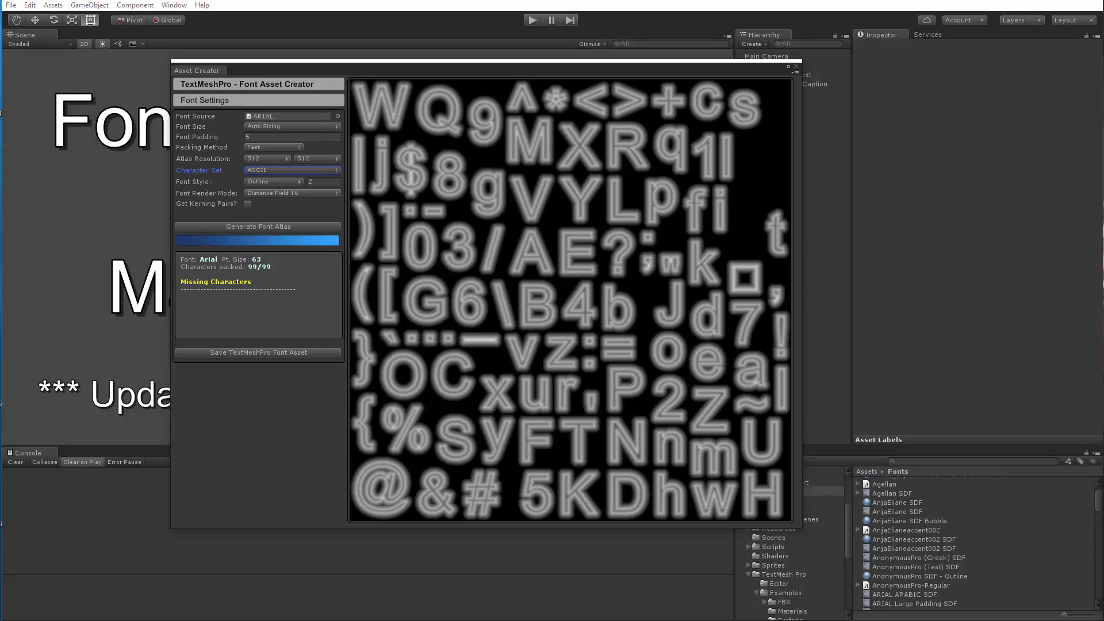
Review the available font render mode options for the atlas
{"action": "left_click", "coordinate": [292, 193]}
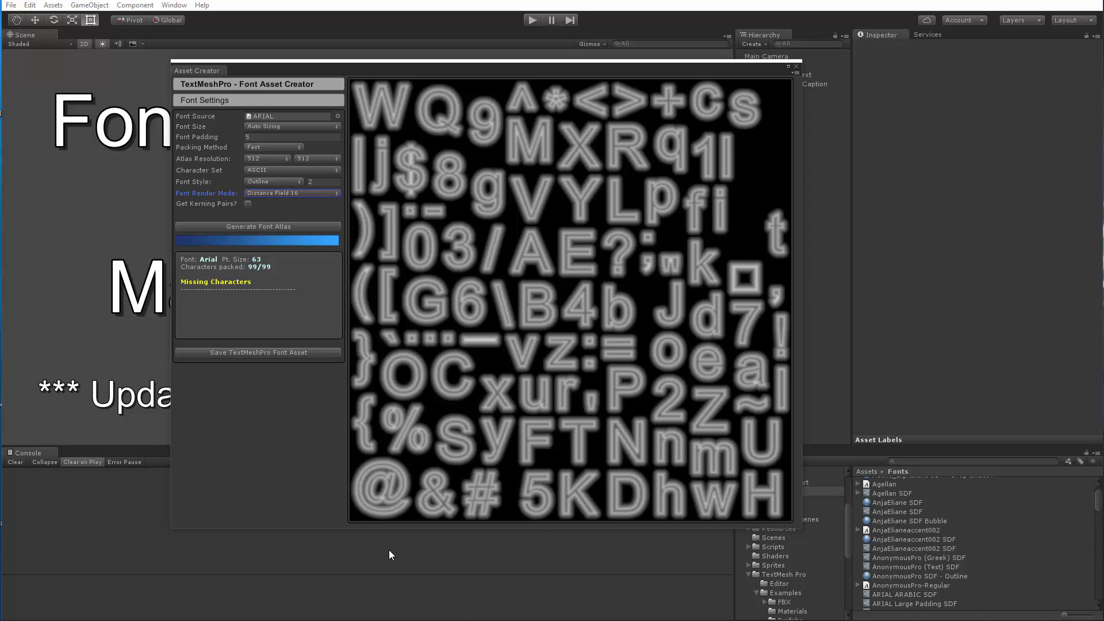
{"action": "left_click", "coordinate": [283, 193]}
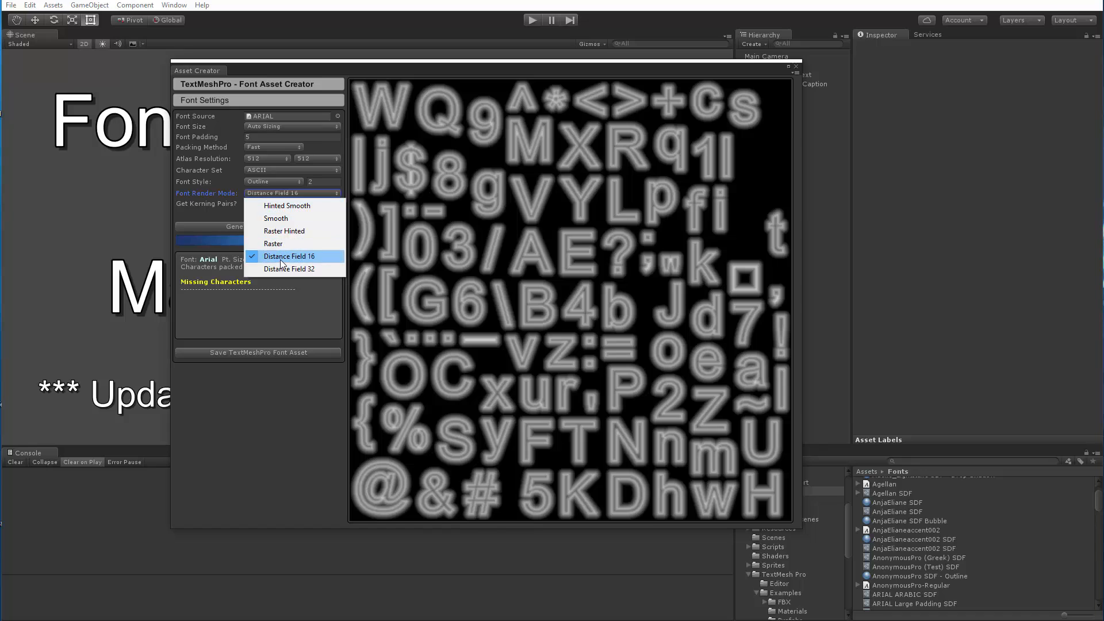
{"action": "left_click", "coordinate": [210, 194]}
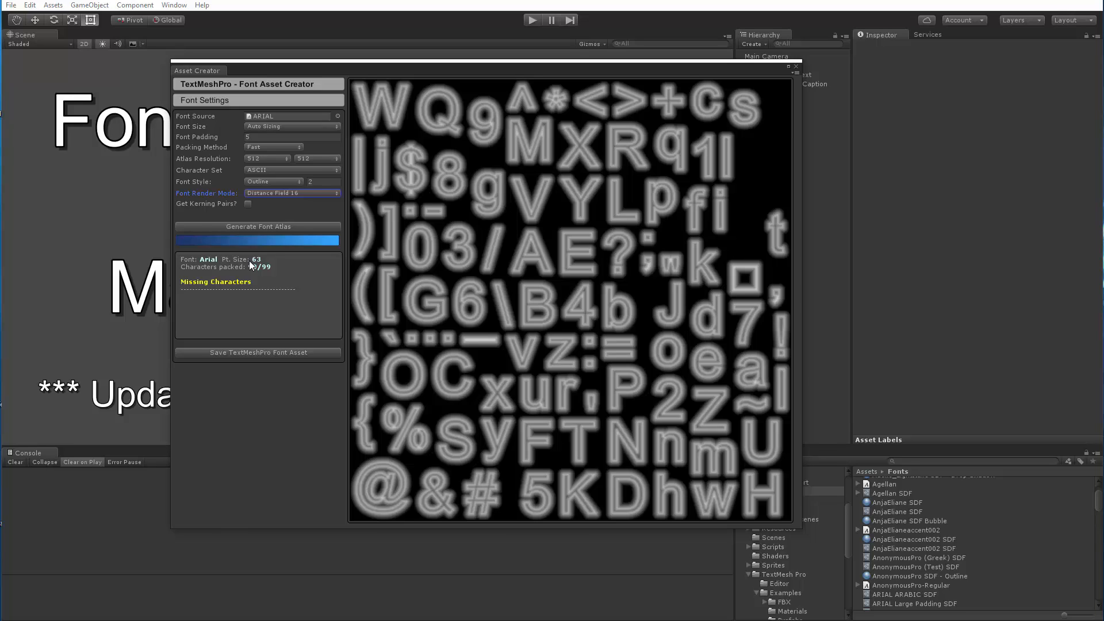
{"action": "left_click", "coordinate": [271, 193]}
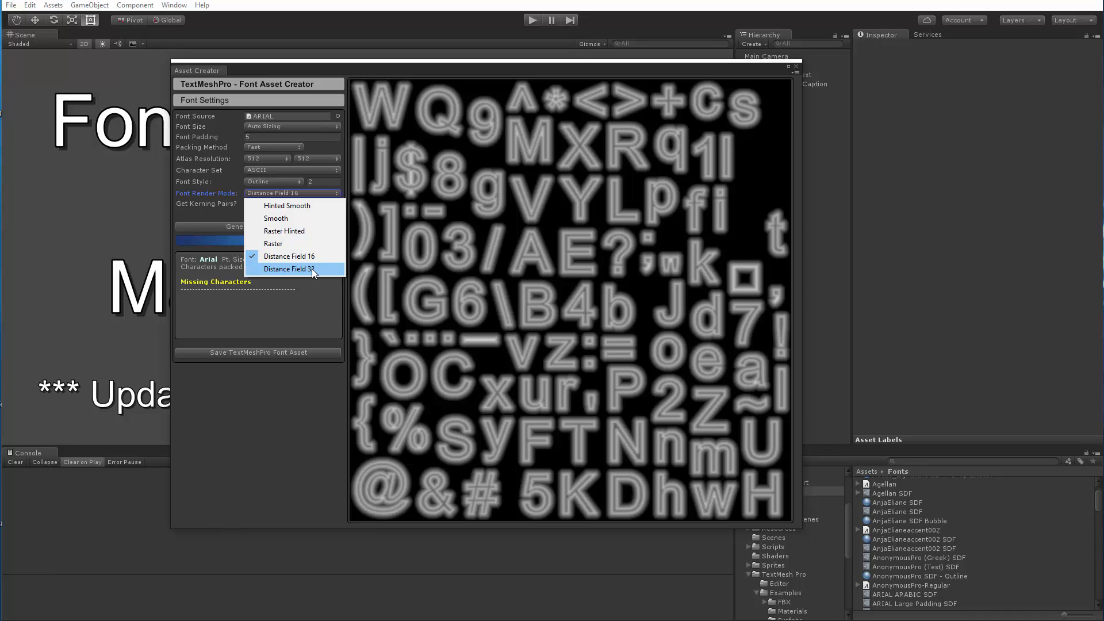
{"action": "left_click", "coordinate": [276, 422]}
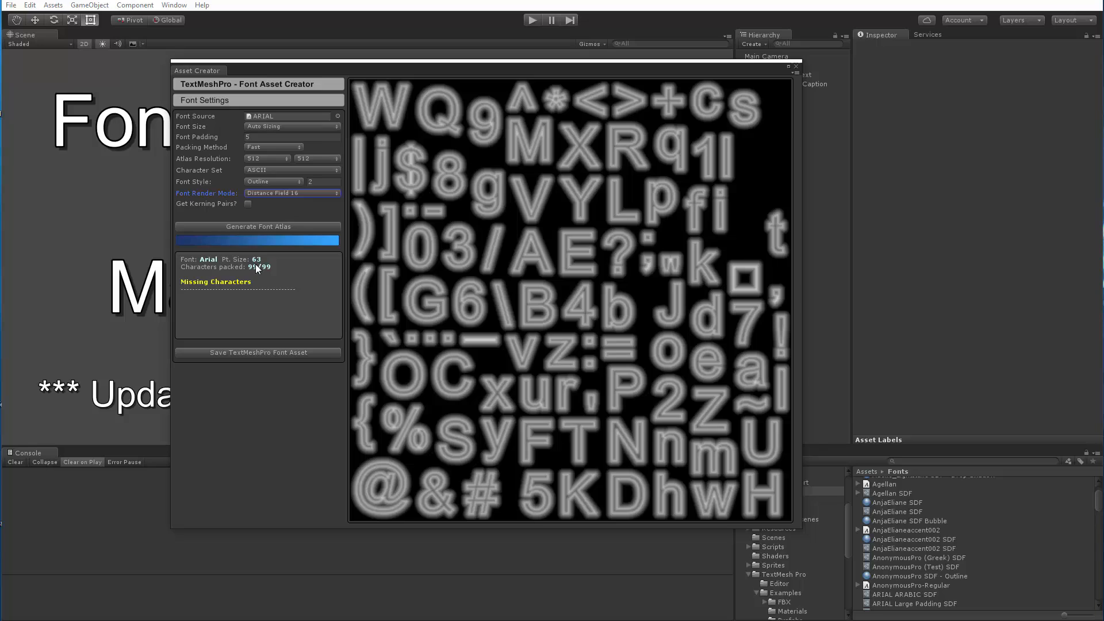
{"action": "left_click", "coordinate": [281, 192]}
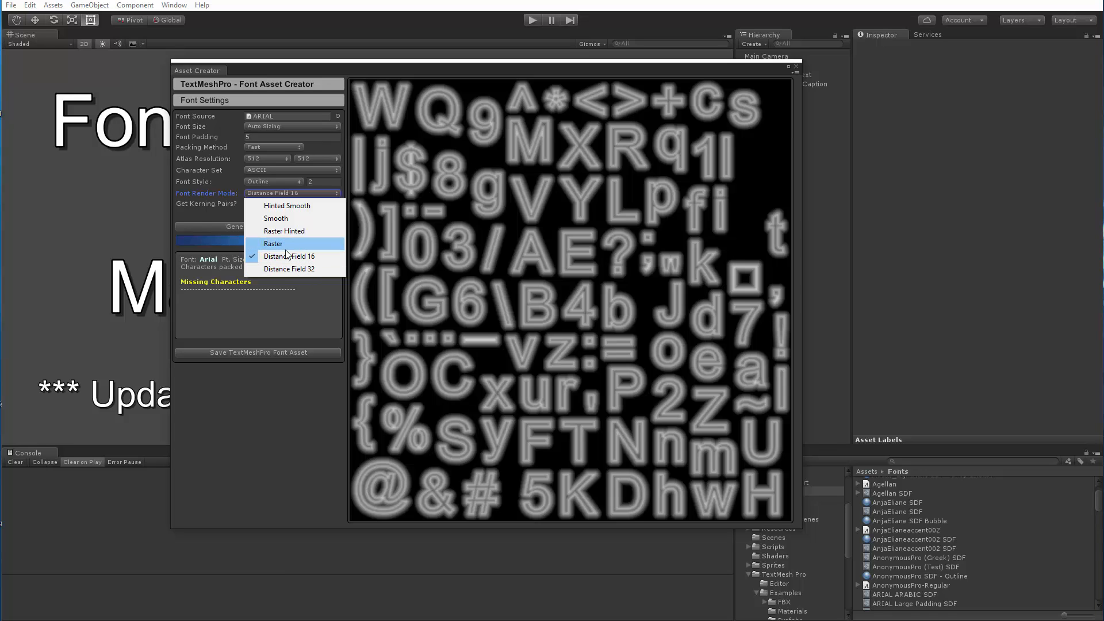
{"action": "left_click", "coordinate": [258, 423]}
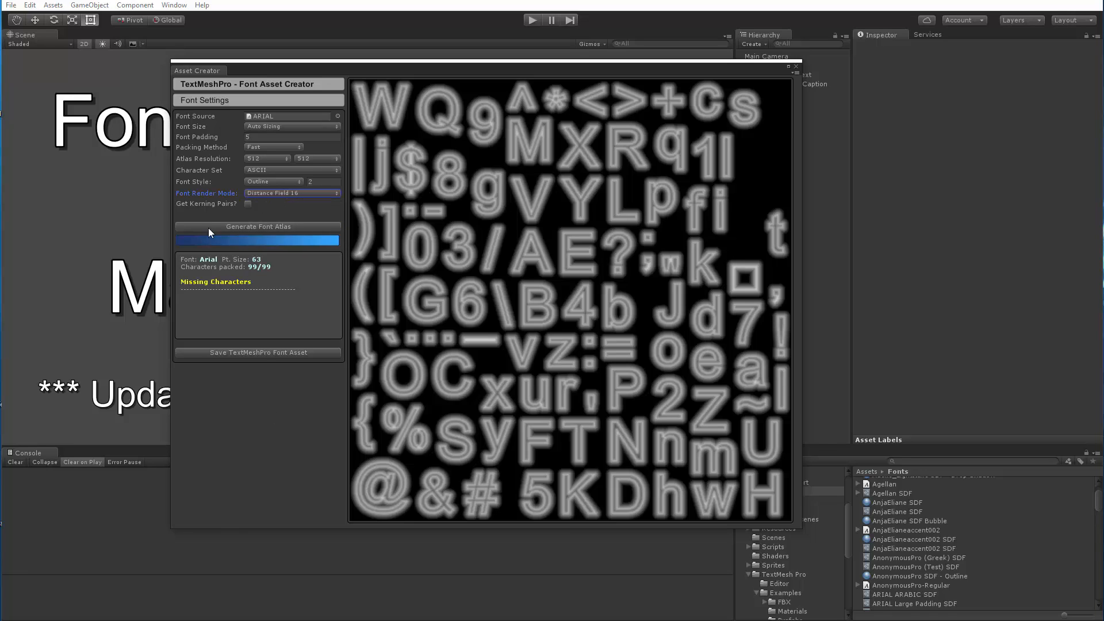